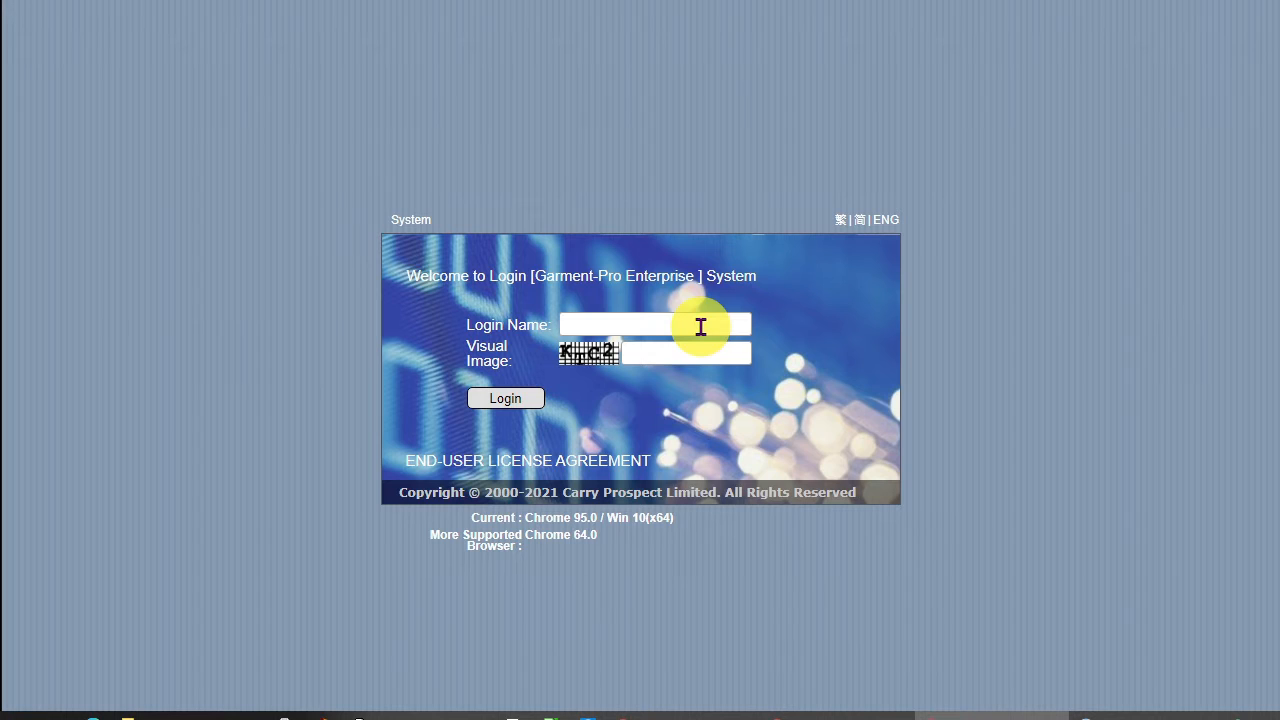
Step: Log in to Garment-Pro Enterprise with the login name, the visual image code and the account password
type("stephen")
key("Tab")
type("KTC2")
key("Return")
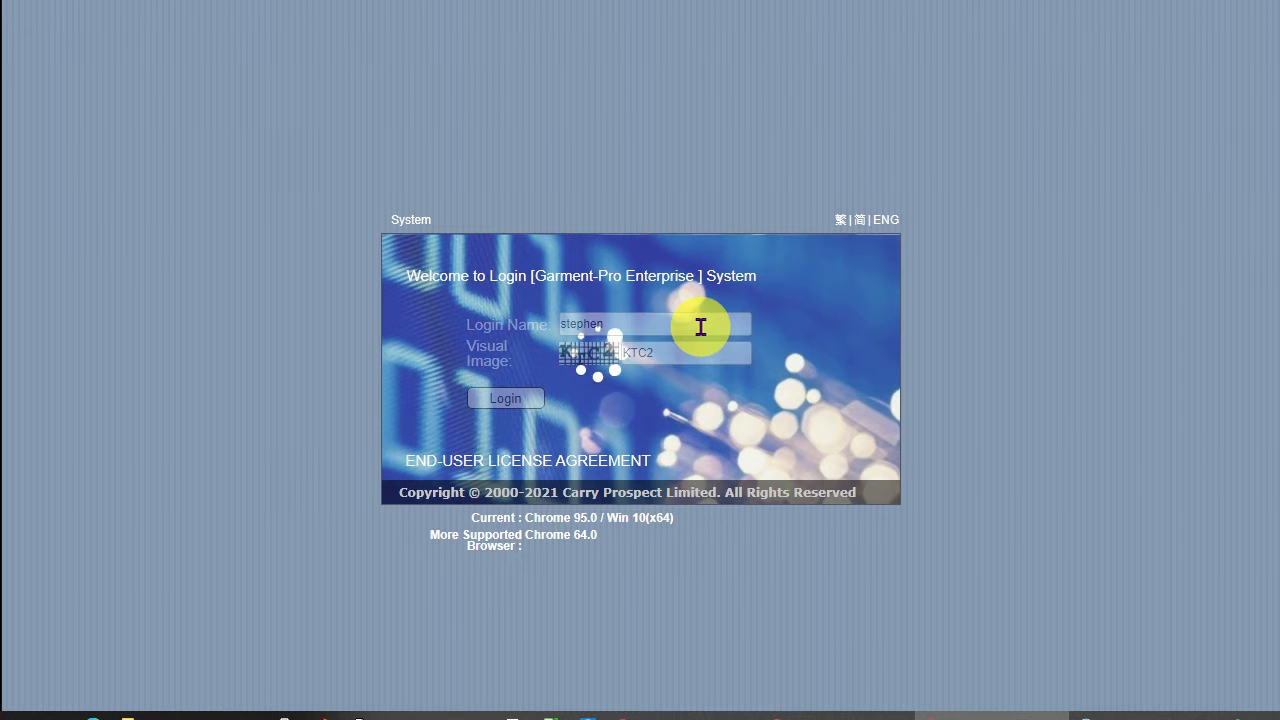
type("••••••")
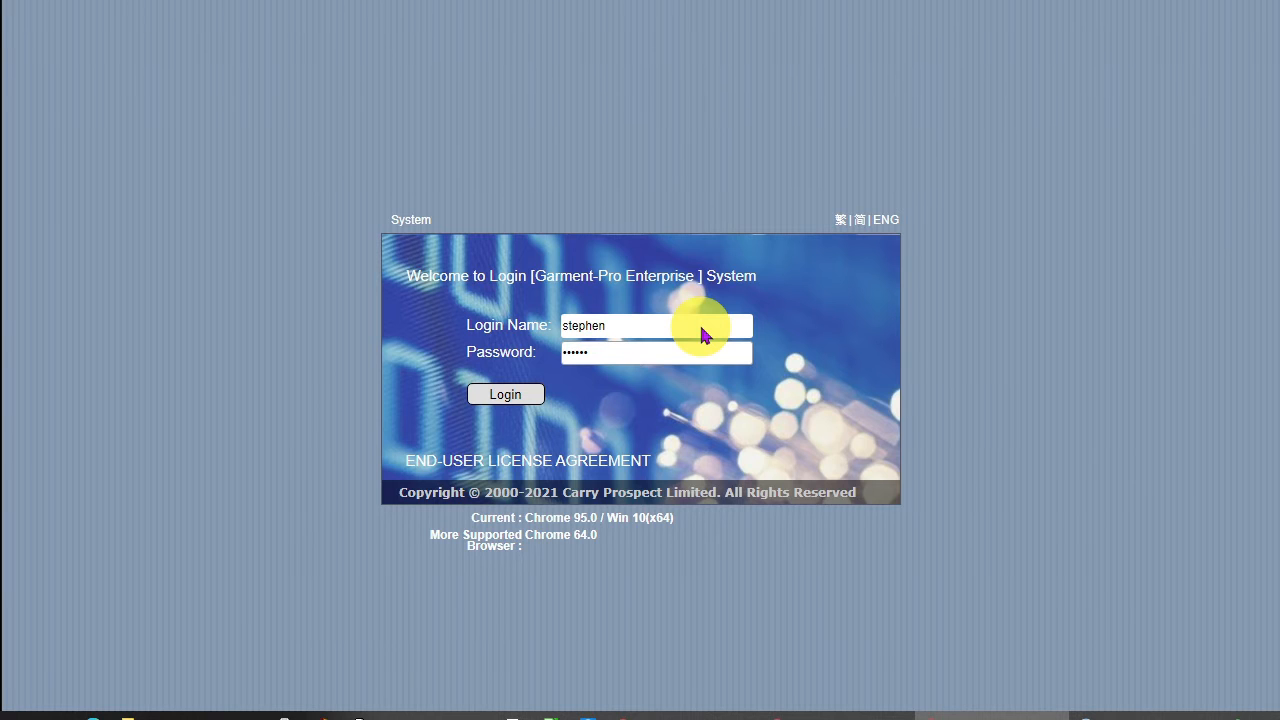
key("Return")
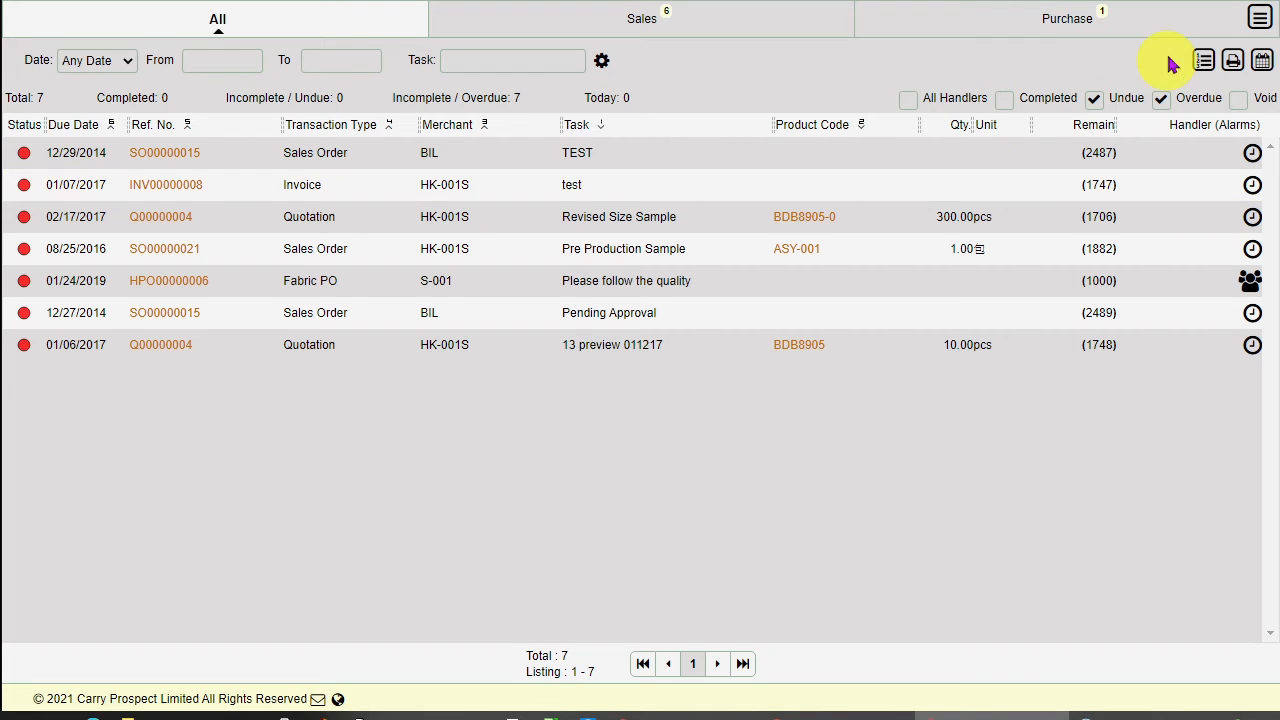
Step: Open the Material List module under Products from the main menu
left_click(1266, 26)
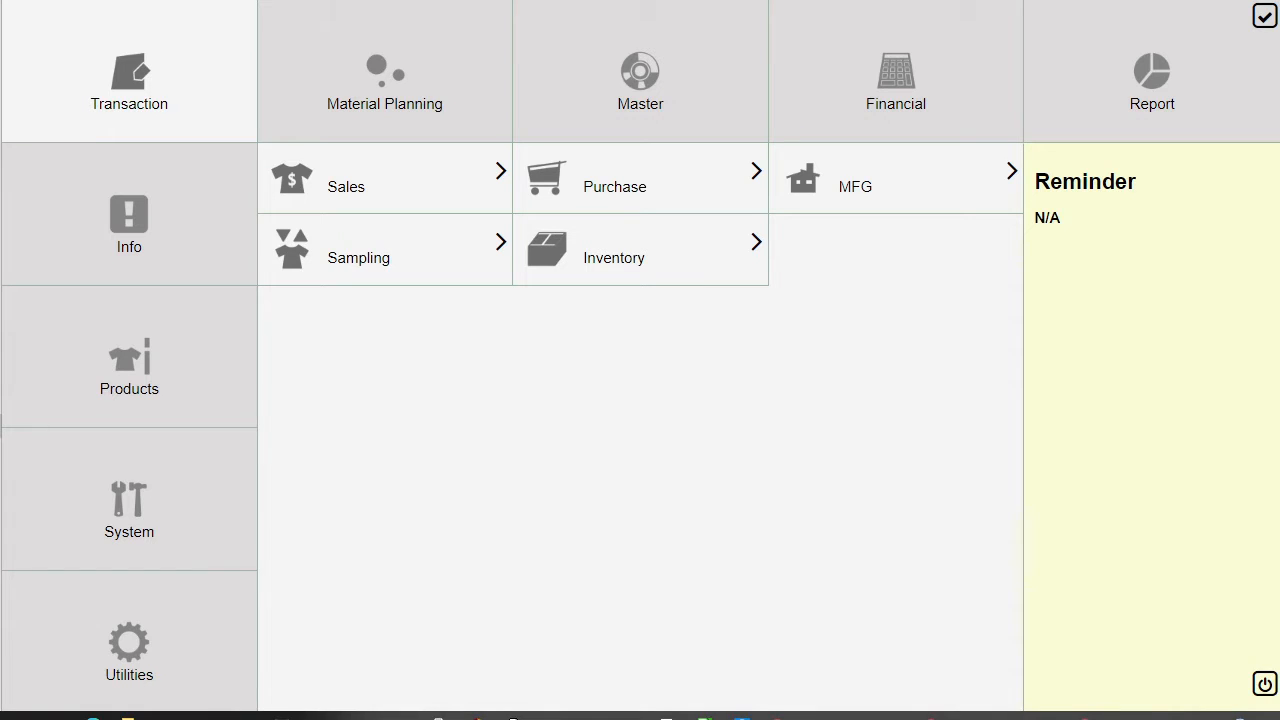
left_click(197, 371)
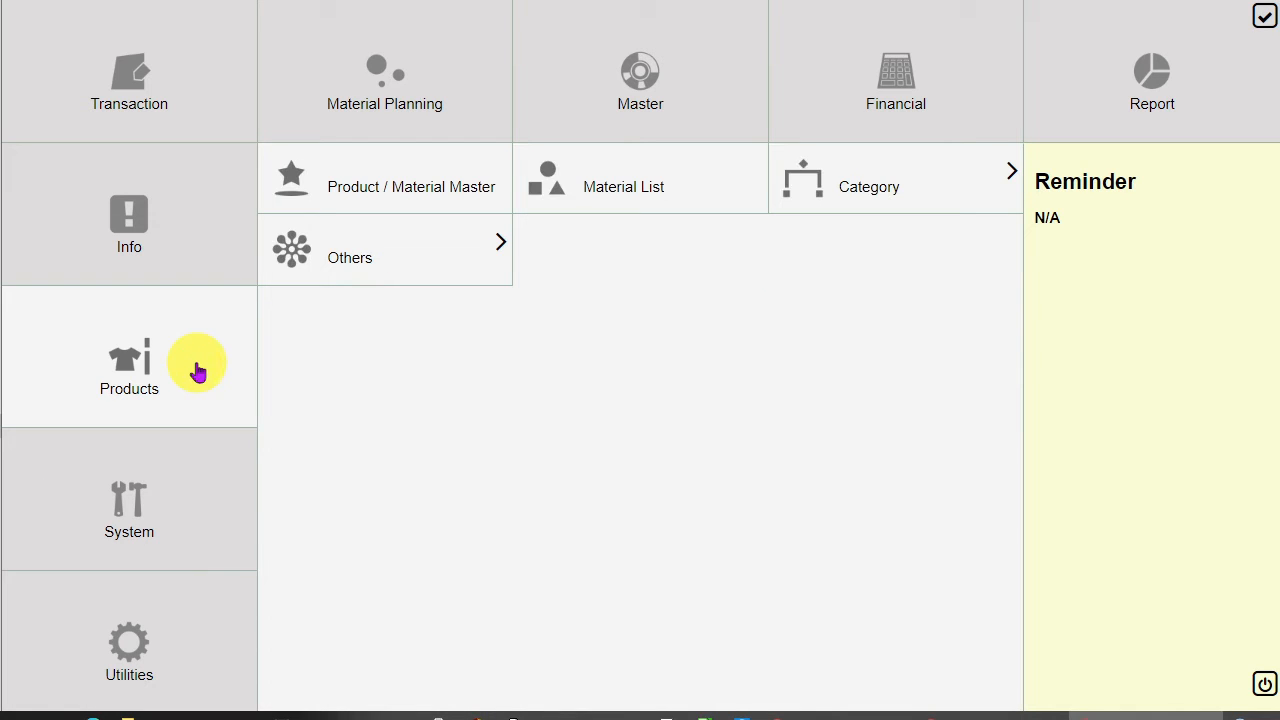
left_click(695, 187)
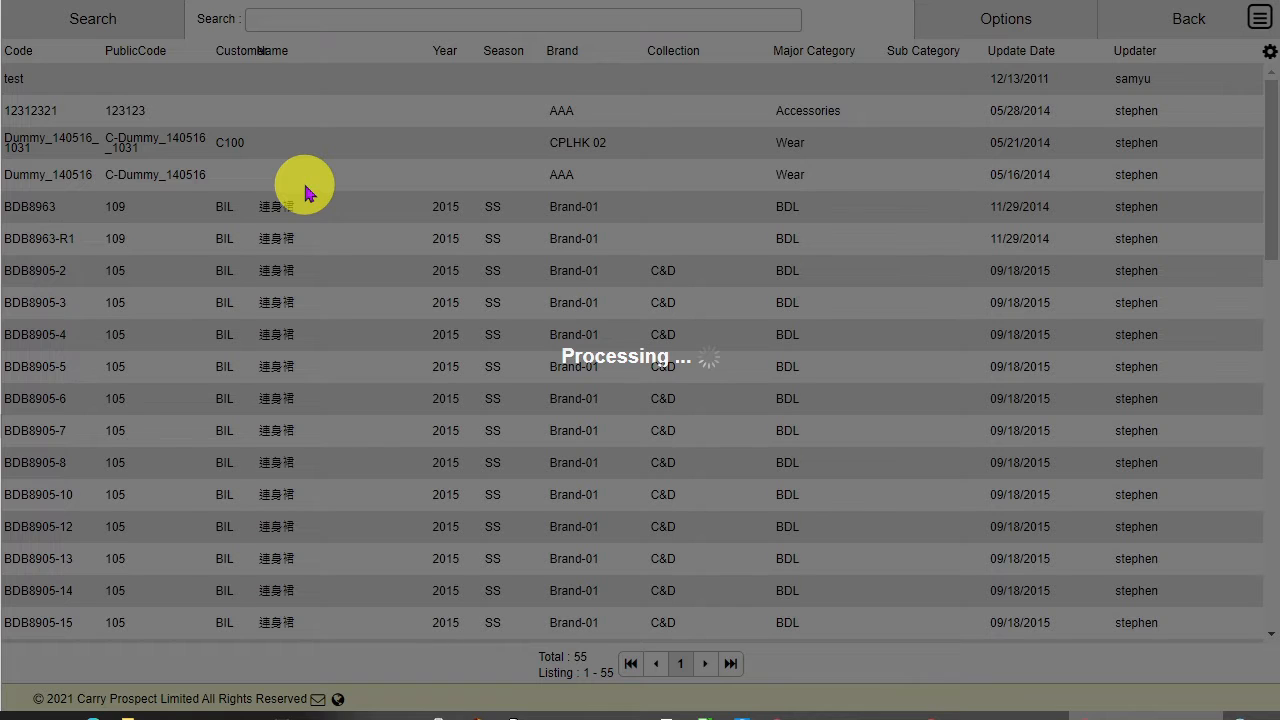
Step: Sort the product list by Update Date, newest first, and open the Shirt product
left_click(1013, 55)
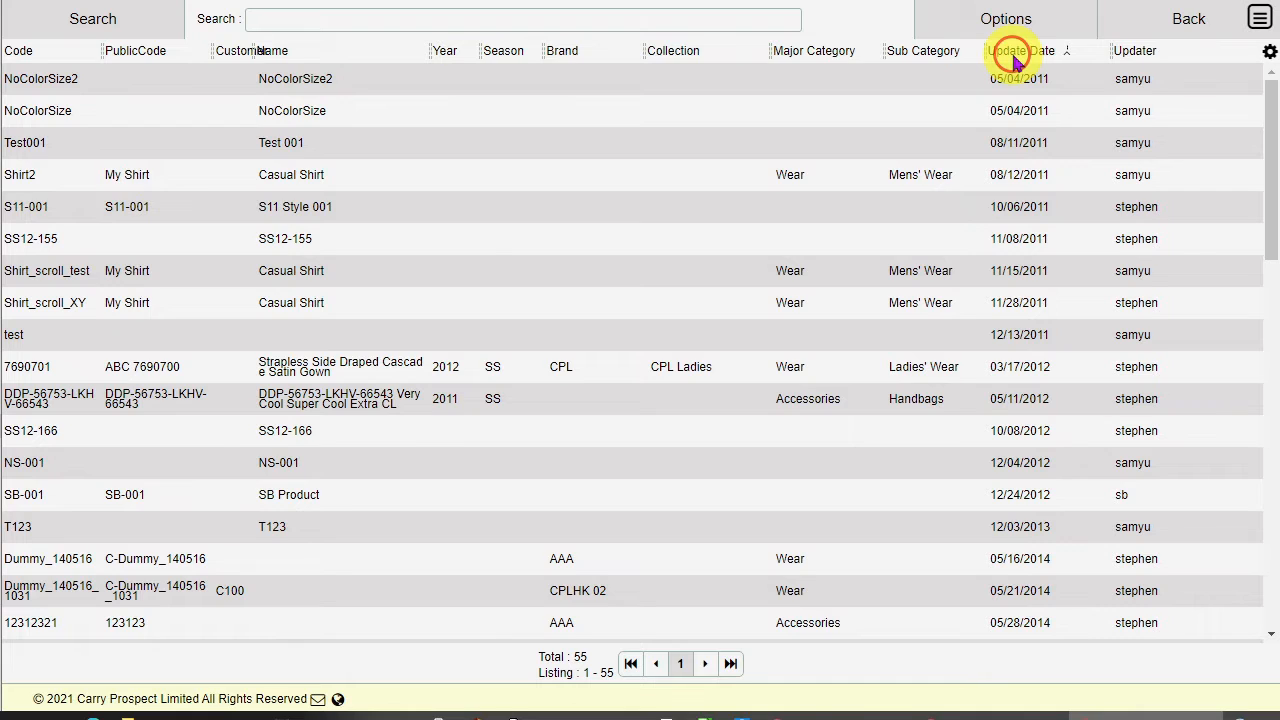
left_click(1013, 55)
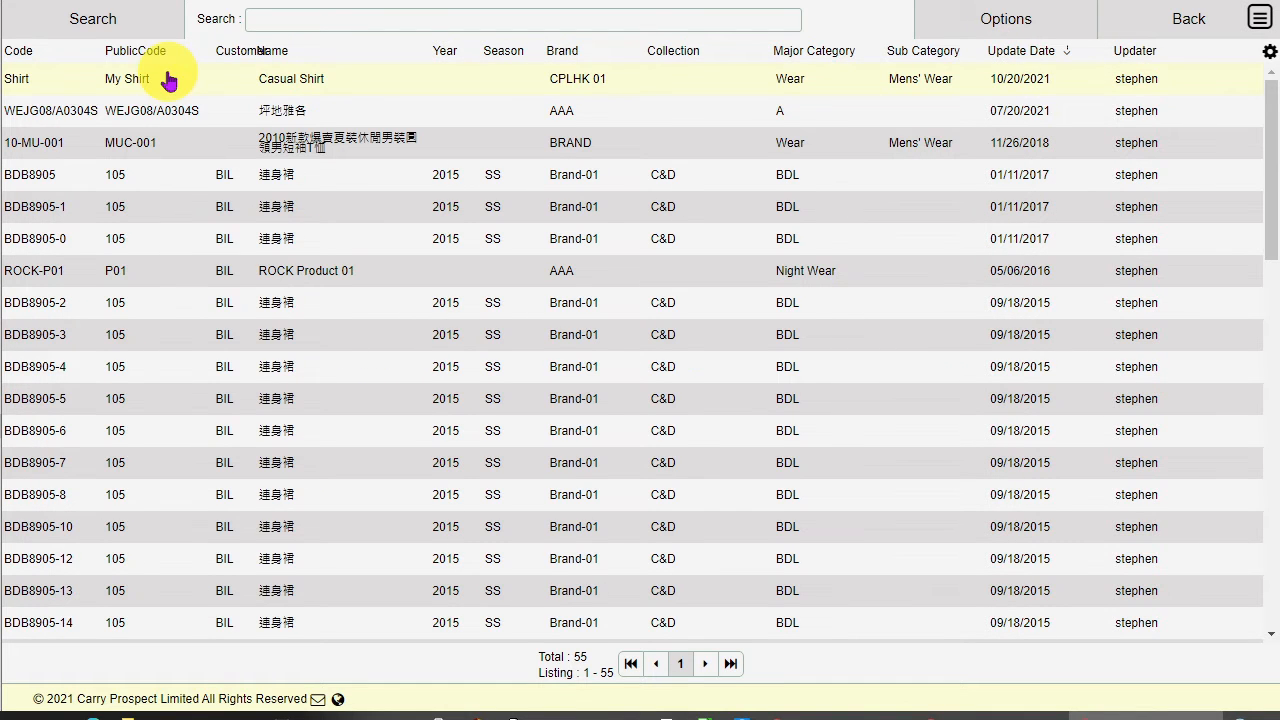
left_click(145, 86)
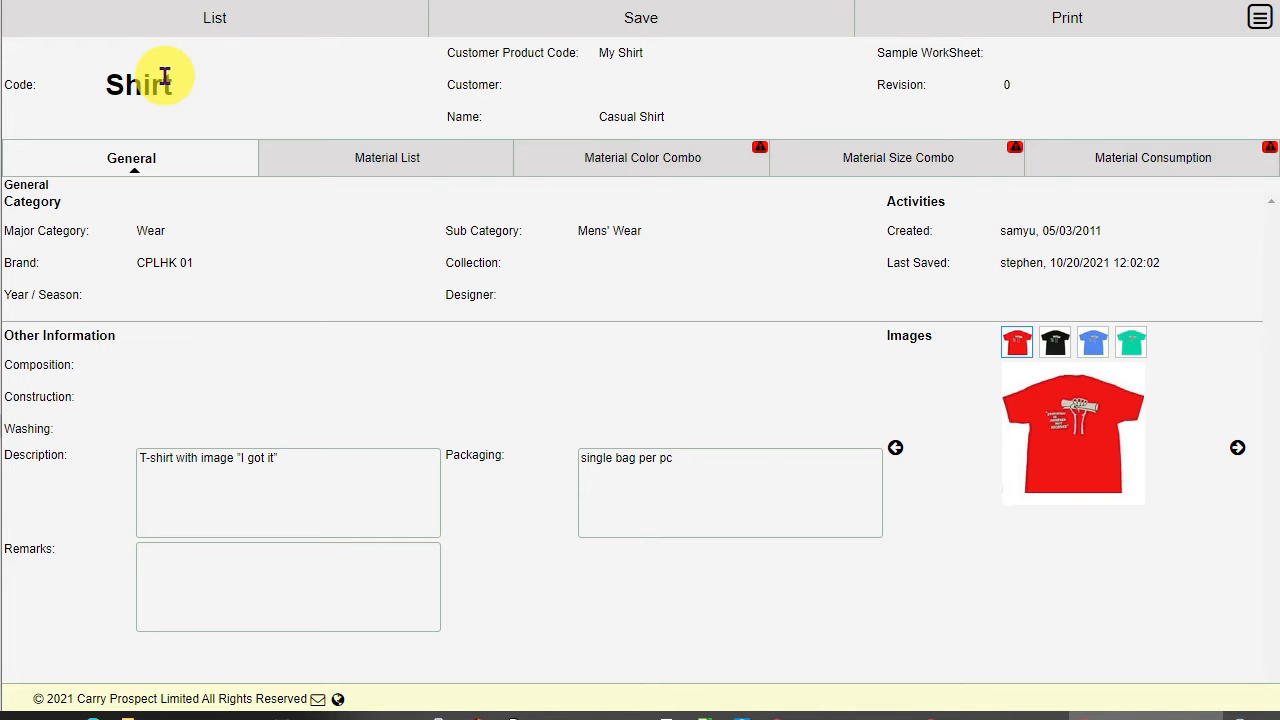
Step: On the Material List tab, add material FAB001 Fiber cloth to the first row by searching for FAB
left_click(470, 168)
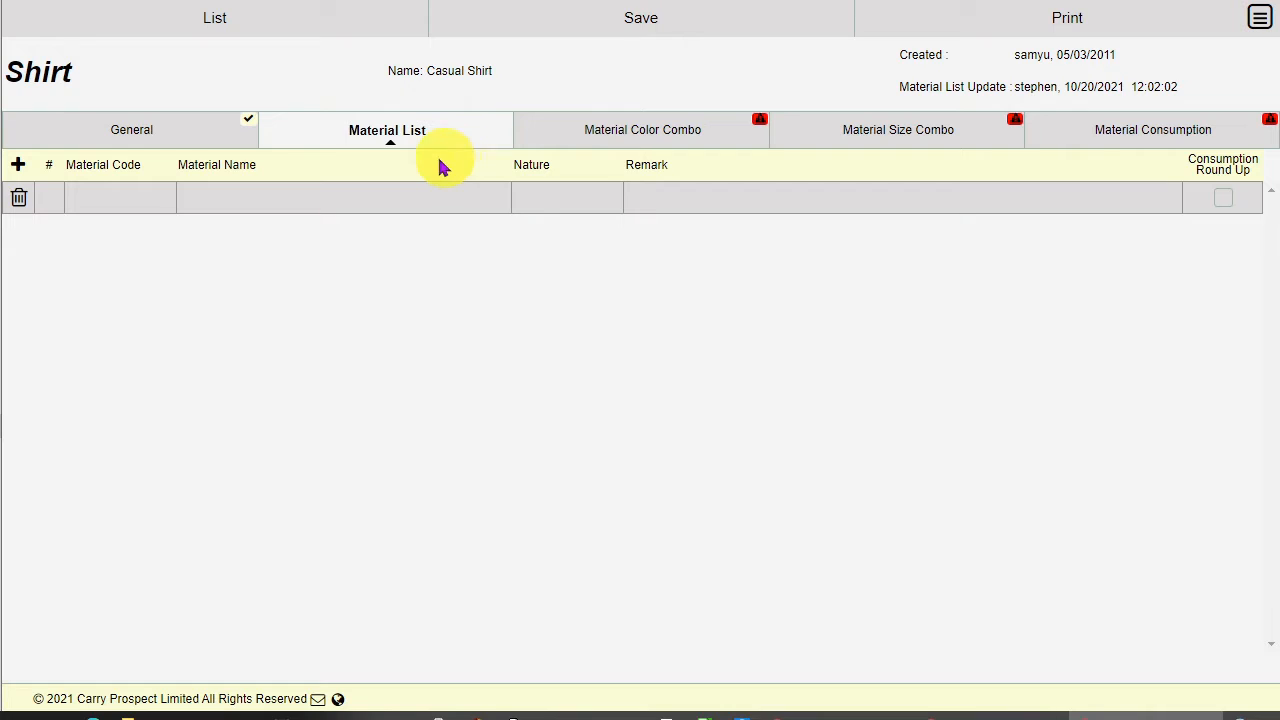
left_click(129, 203)
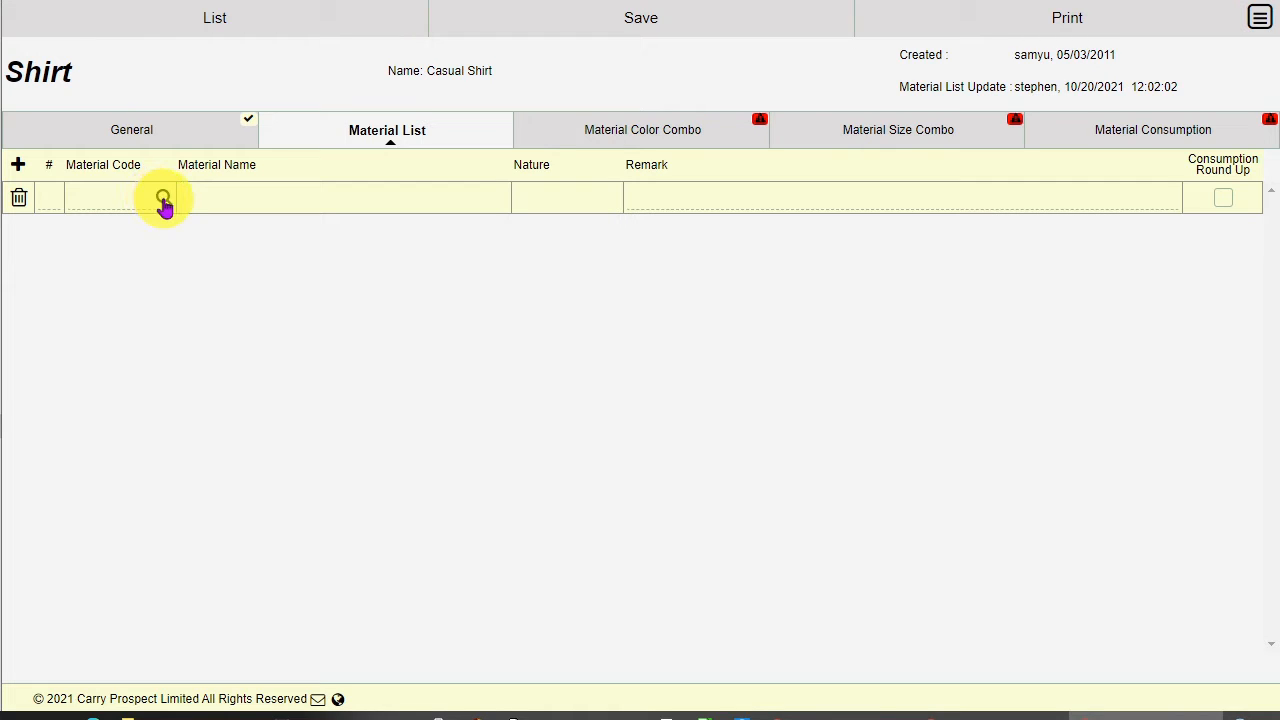
left_click(160, 201)
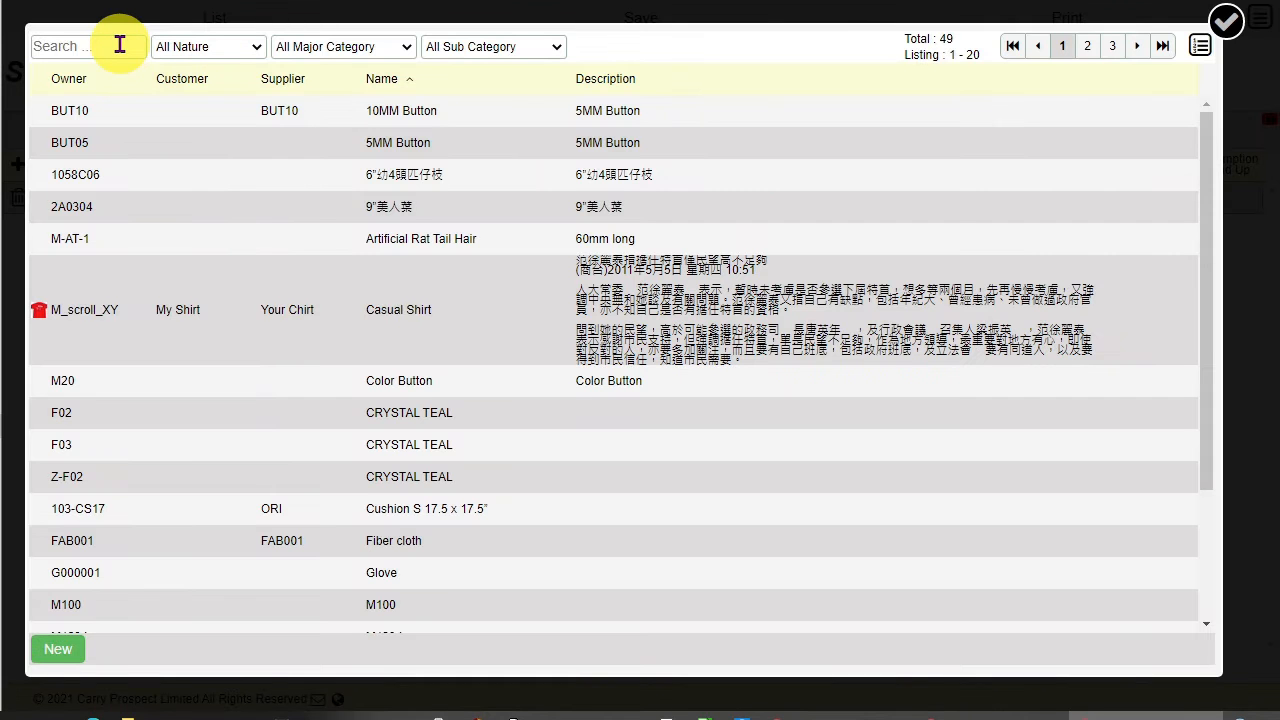
left_click(119, 44)
type("FAB")
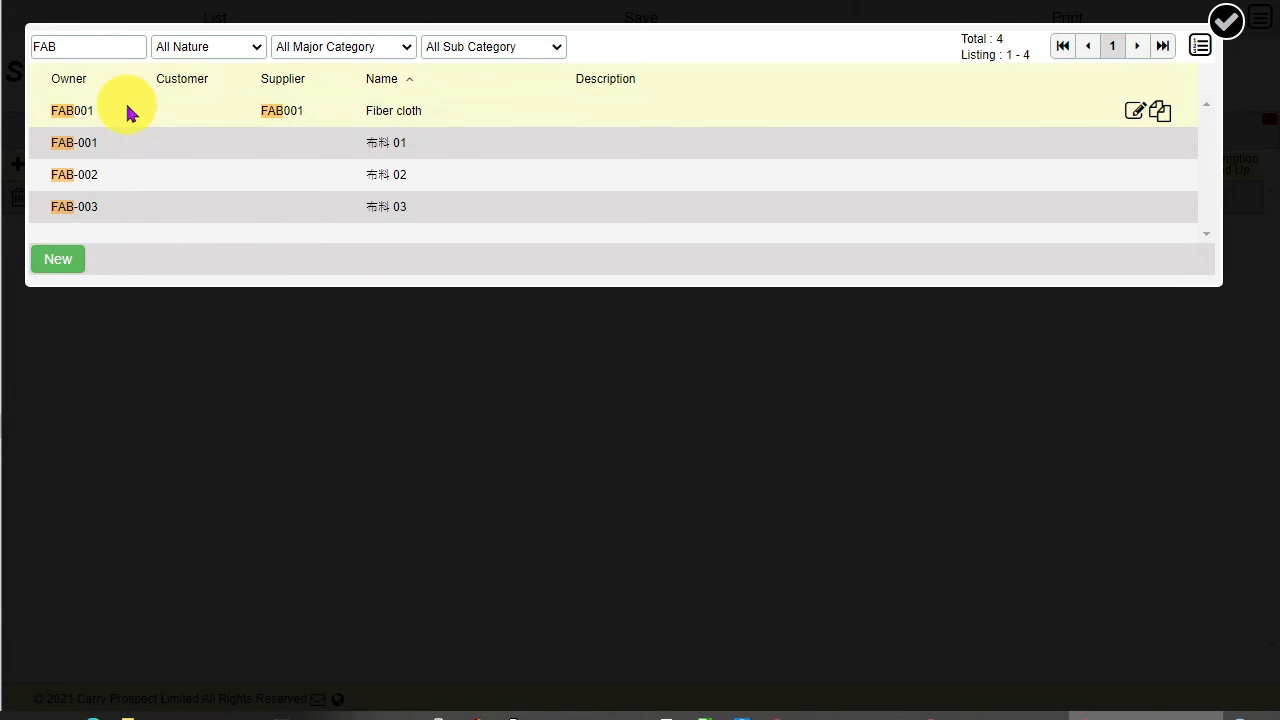
left_click(129, 112)
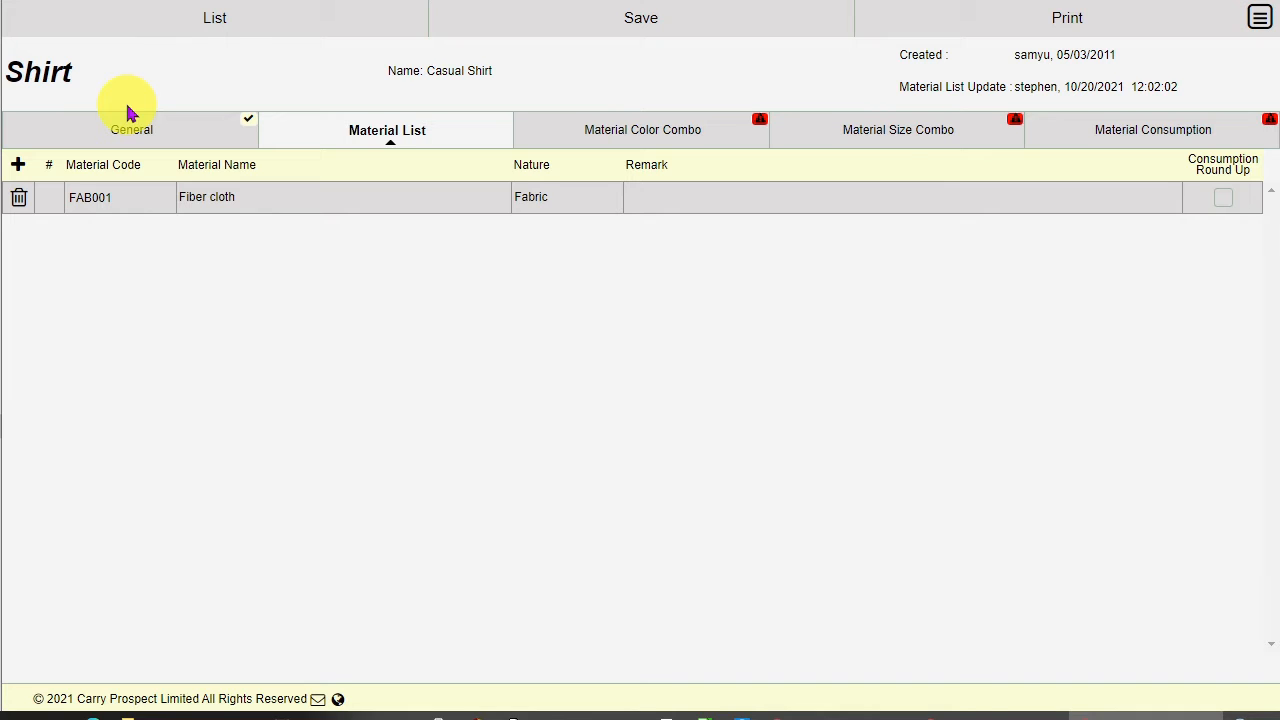
Step: Add two material rows and fill the second with MZ001 Metal ZIP by looking up mz
left_click(18, 166)
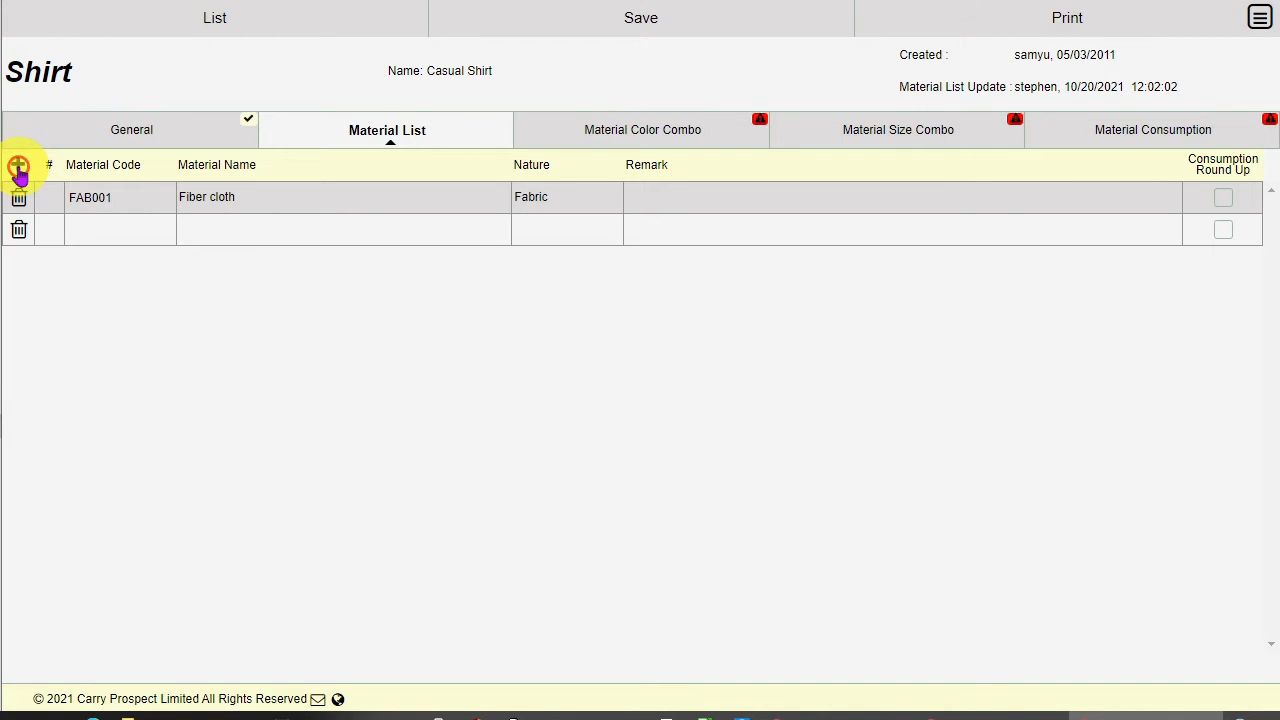
left_click(18, 166)
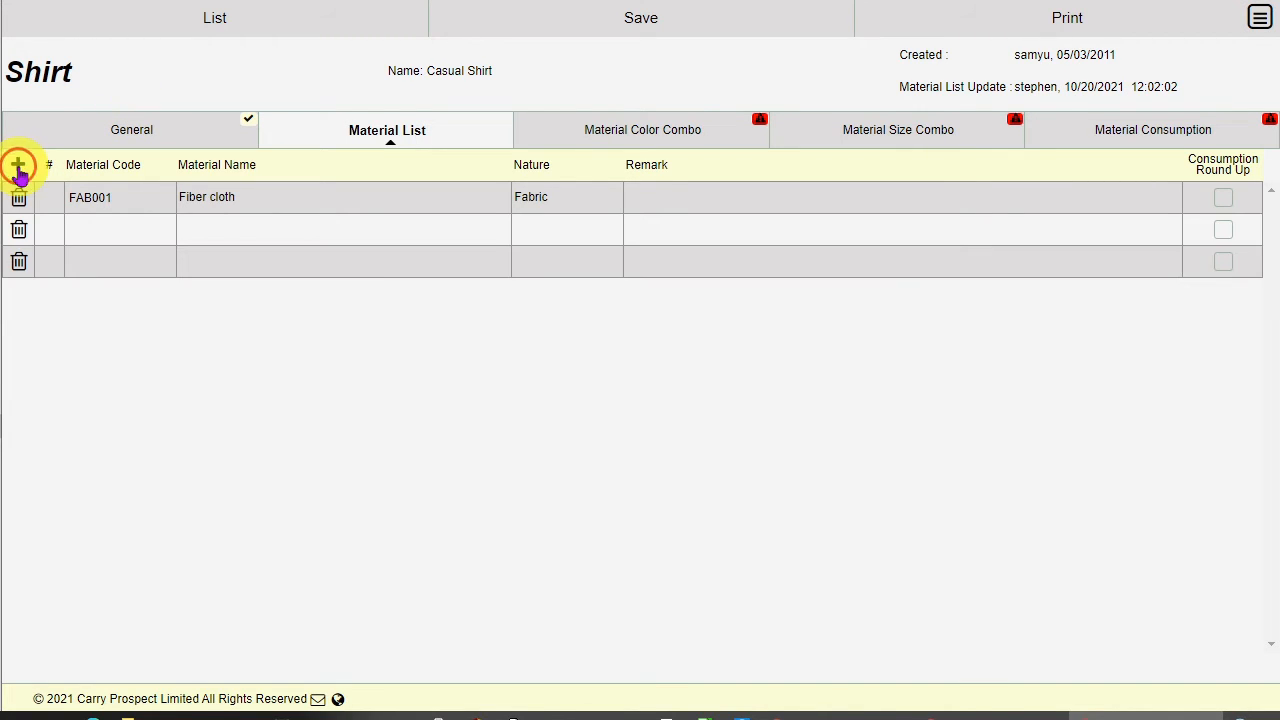
left_click(105, 224)
type("mz")
left_click(163, 230)
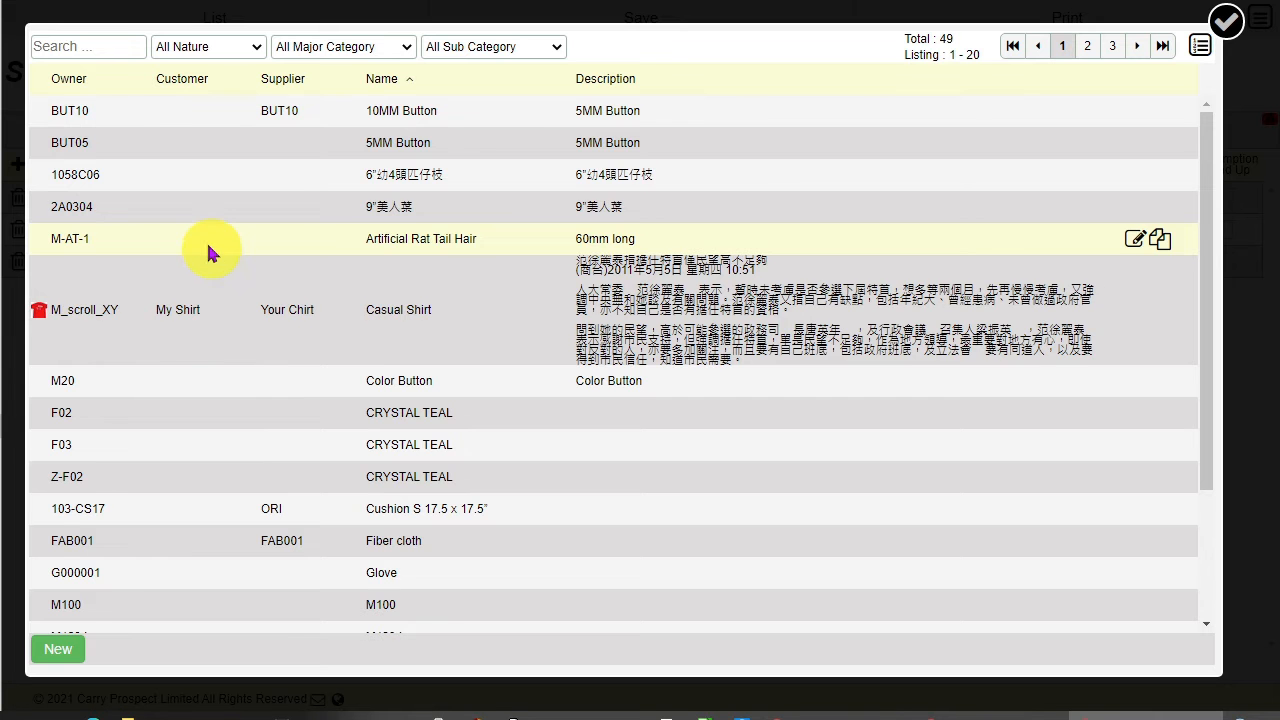
Step: Pick BUT10 10MM Button for the third row and tick Consumption Round Up for the zip and button
left_click(88, 79)
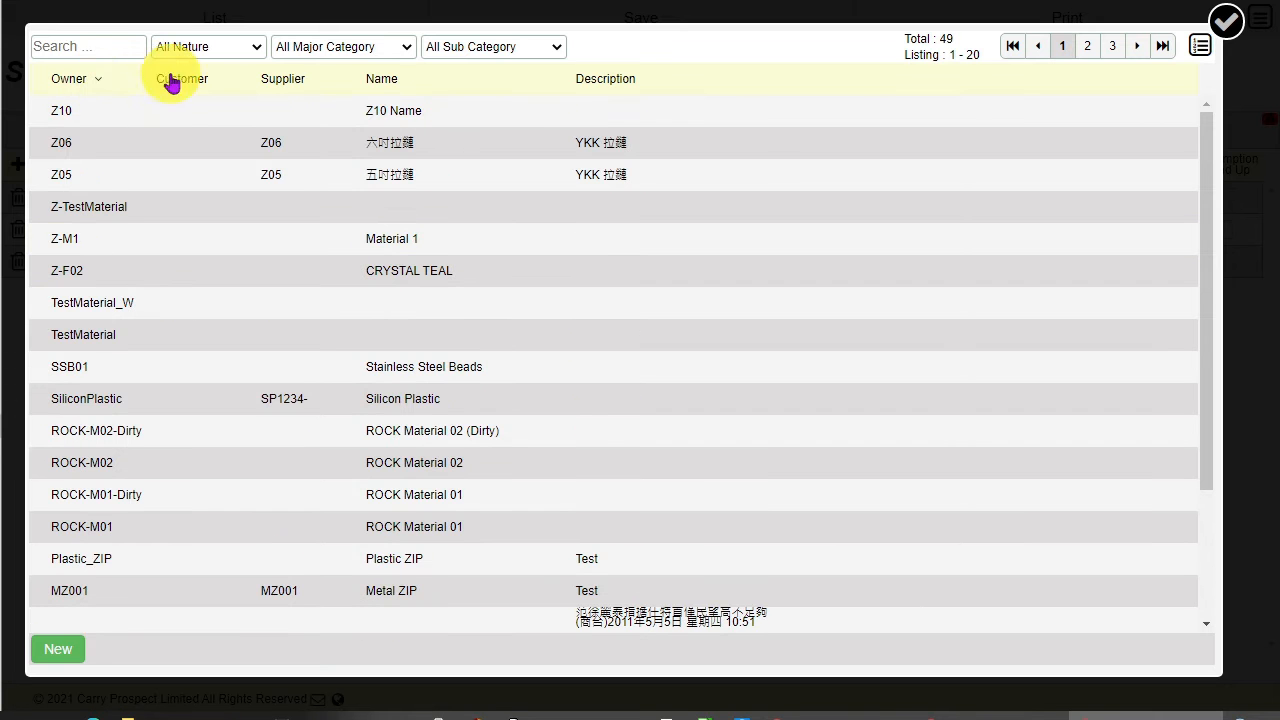
left_click(447, 80)
left_click(447, 80)
left_click(89, 79)
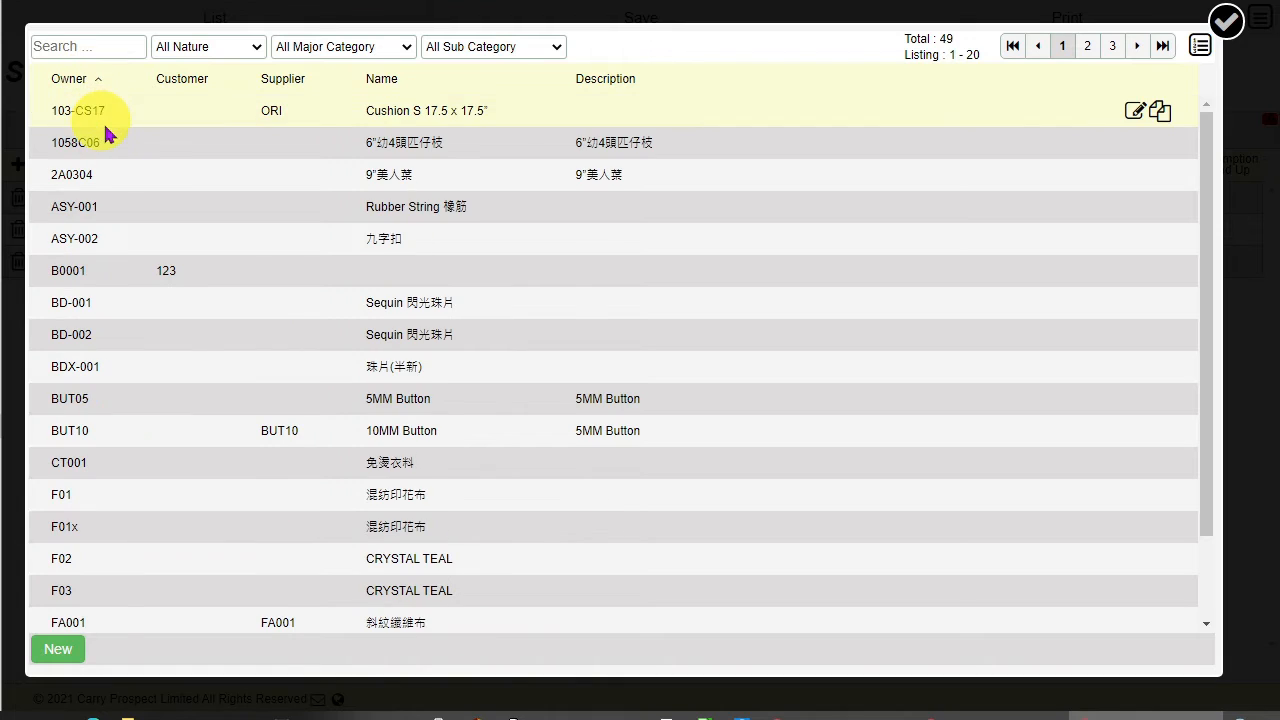
left_click(170, 436)
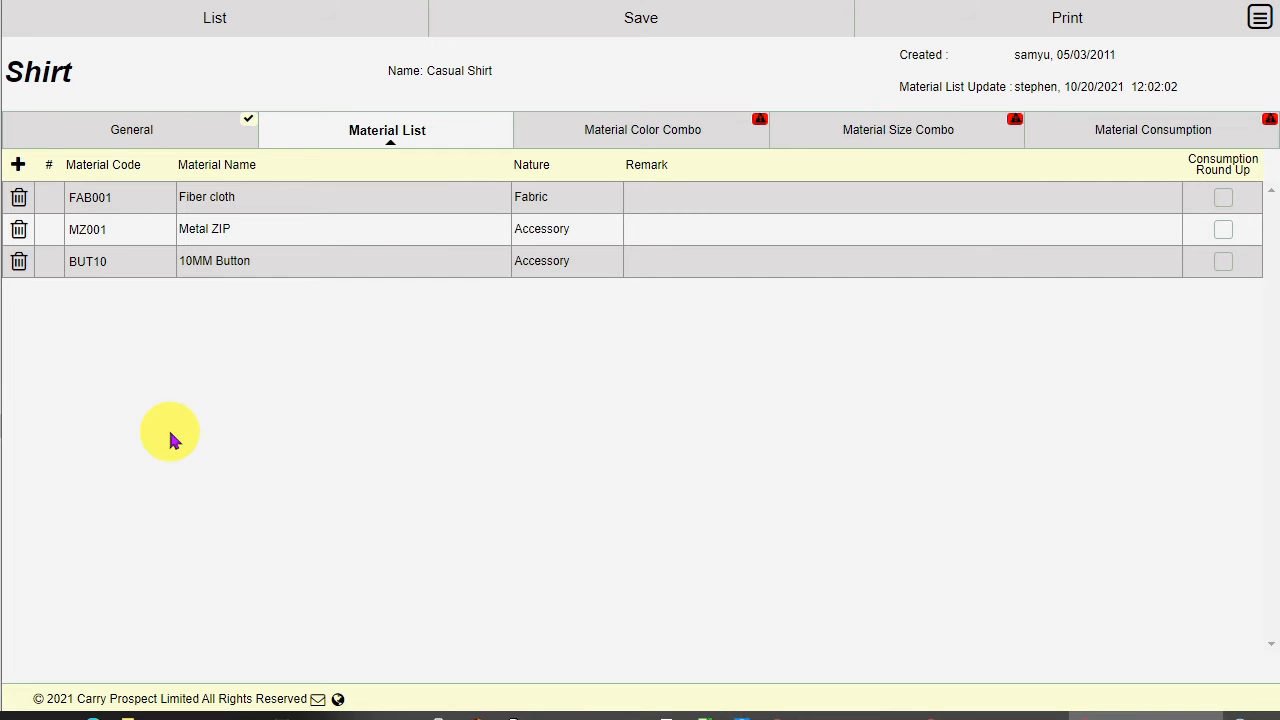
left_click(1224, 230)
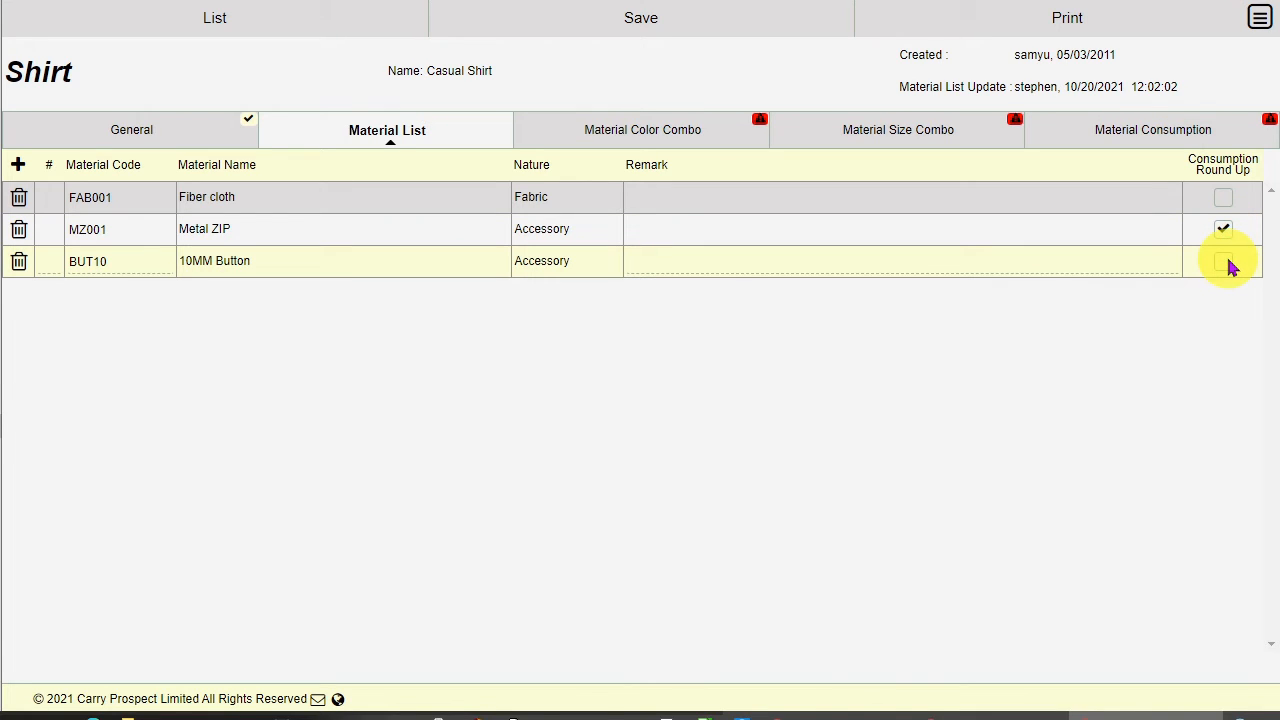
left_click(1224, 262)
Step: On Material Color Combo, set the RED product colour to fabric RED, zip RED and button GARY
left_click(667, 129)
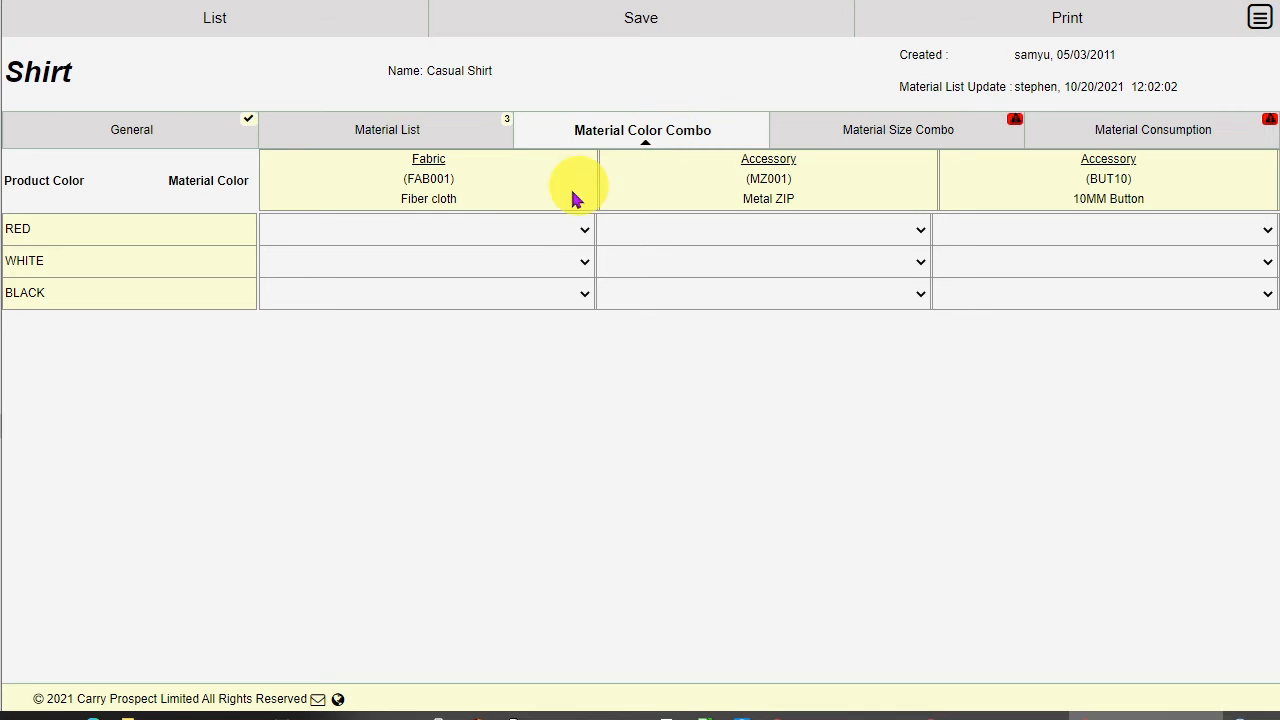
left_click(528, 229)
left_click(520, 277)
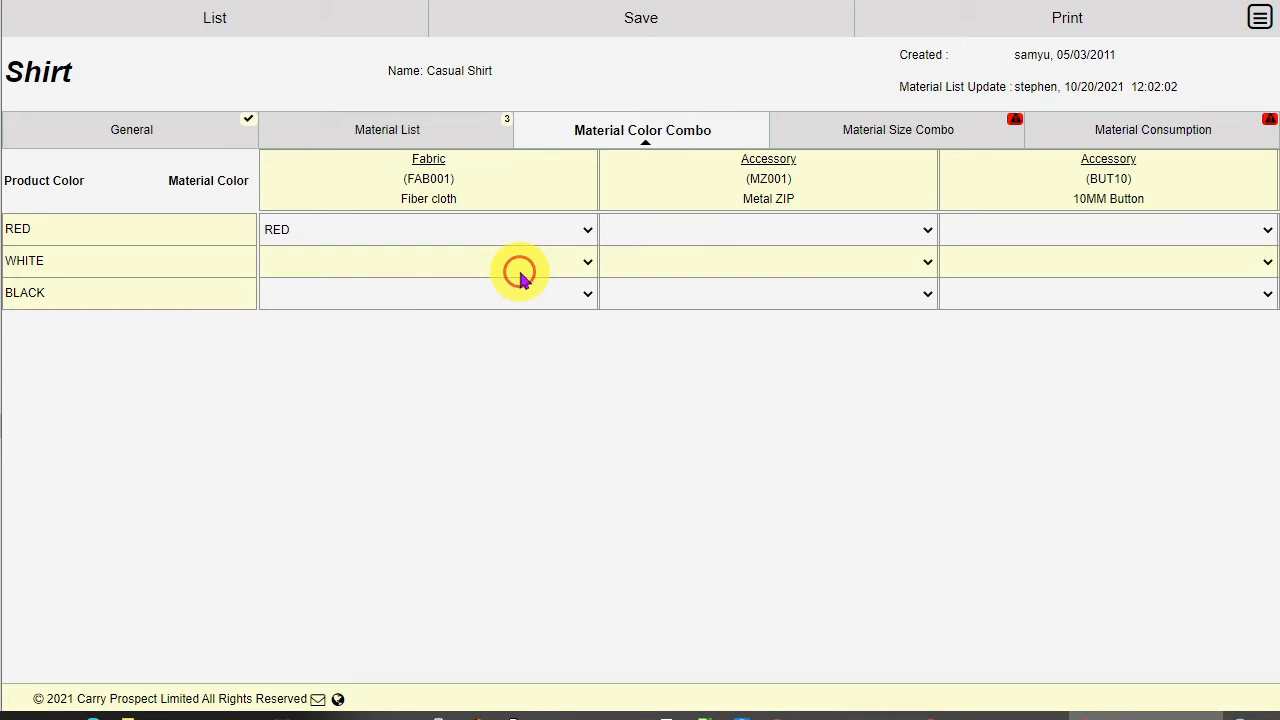
left_click(694, 226)
left_click(713, 283)
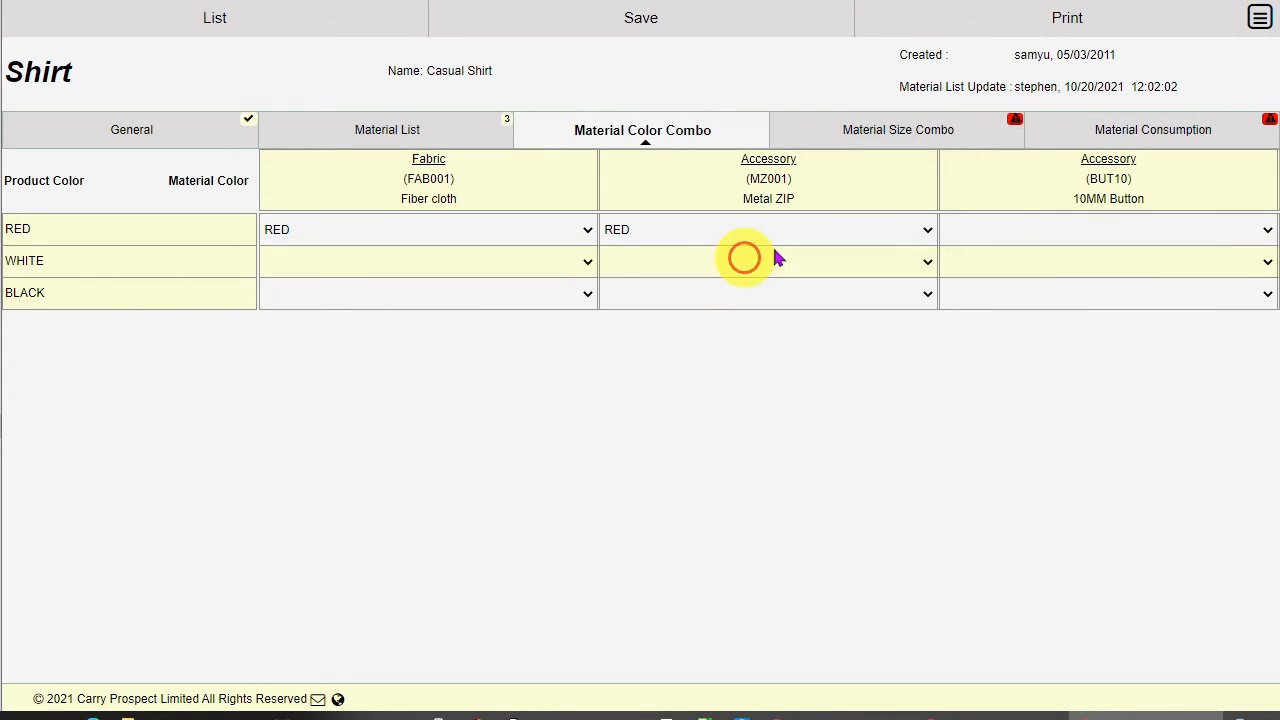
left_click(1038, 231)
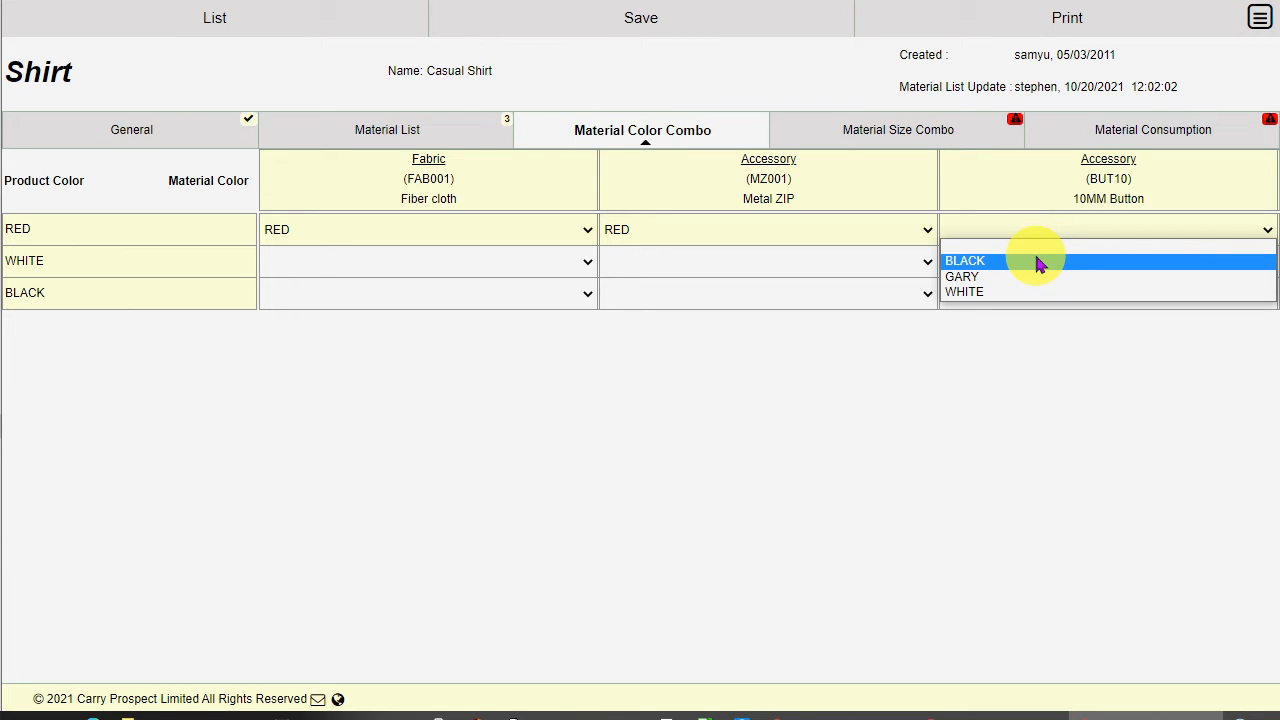
left_click(1030, 276)
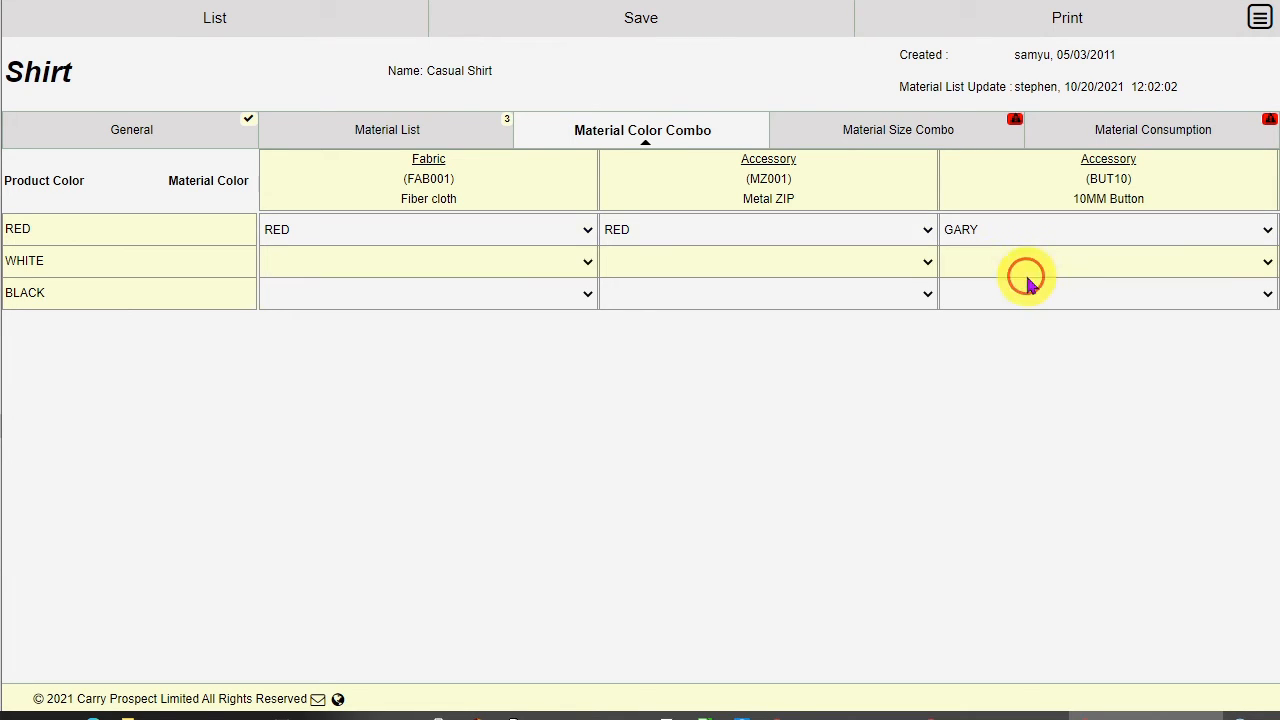
Step: Set the WHITE product colour to fabric WHITE, zip WHITE and button BLACK
left_click(499, 264)
left_click(500, 322)
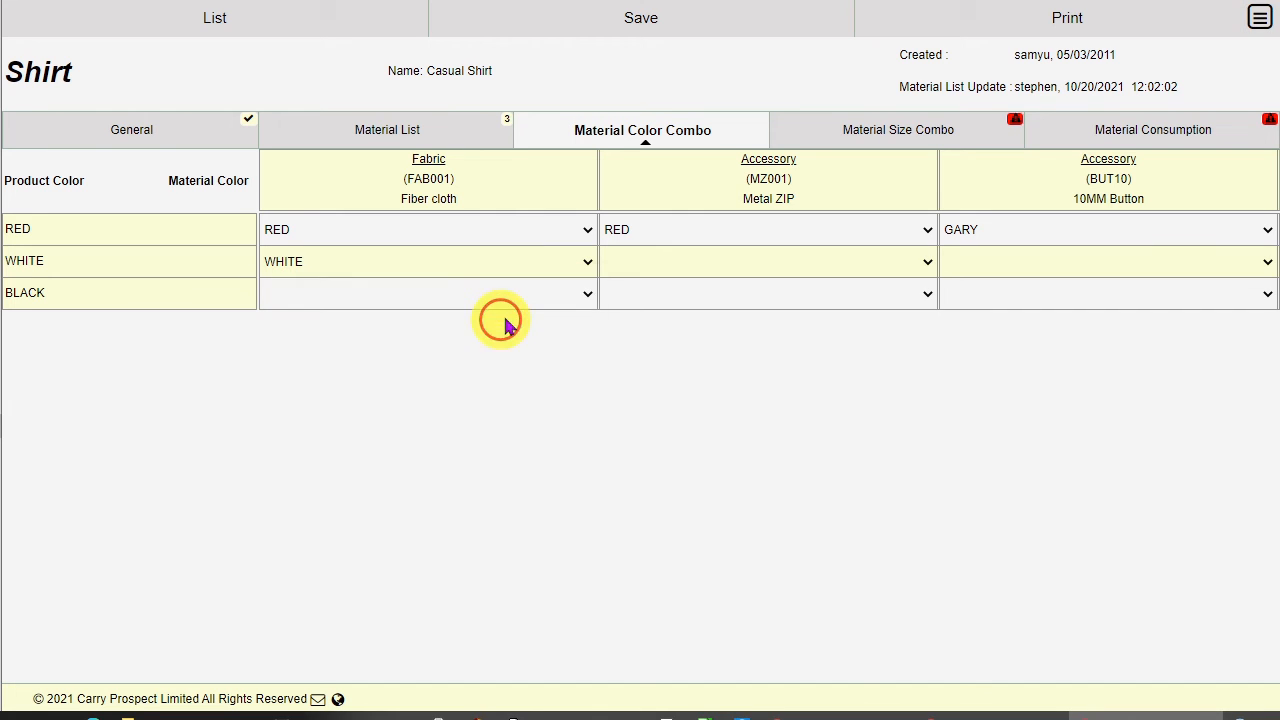
left_click(685, 258)
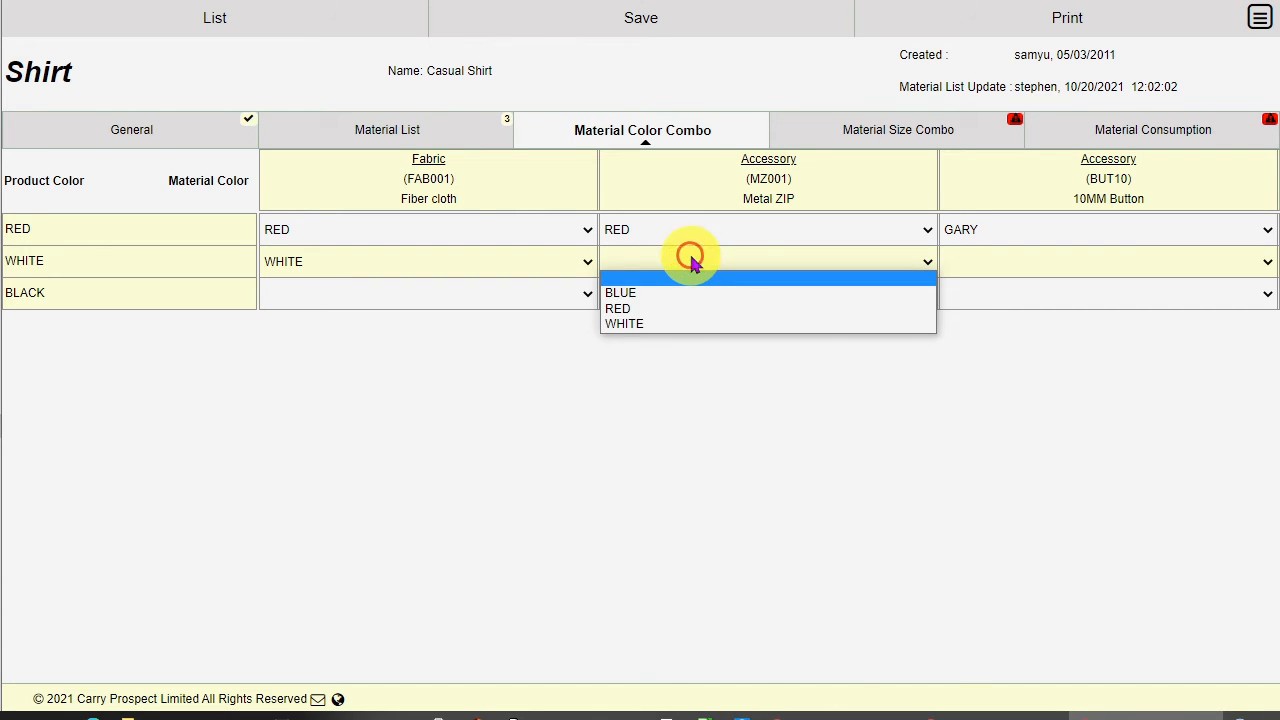
left_click(688, 326)
left_click(968, 264)
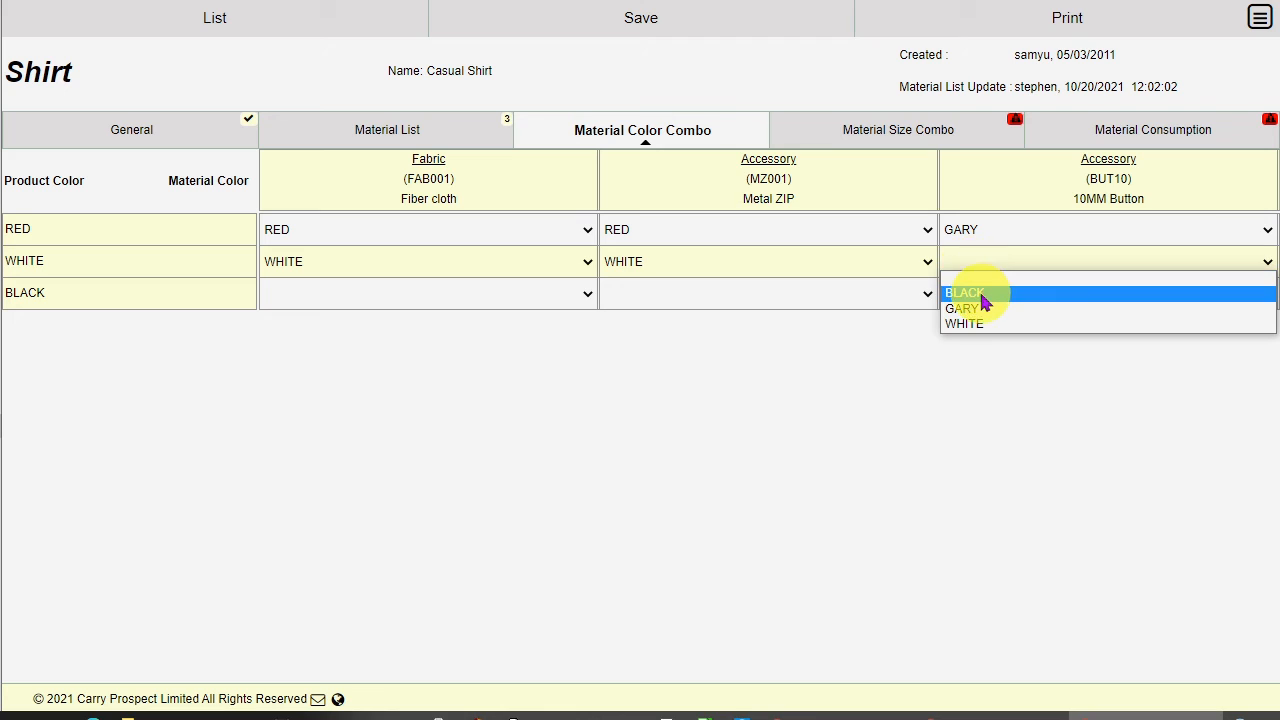
left_click(966, 293)
Step: Set the BLACK product colour to fabric BLACK, zip WHITE and button BLACK
left_click(423, 298)
left_click(500, 324)
left_click(650, 295)
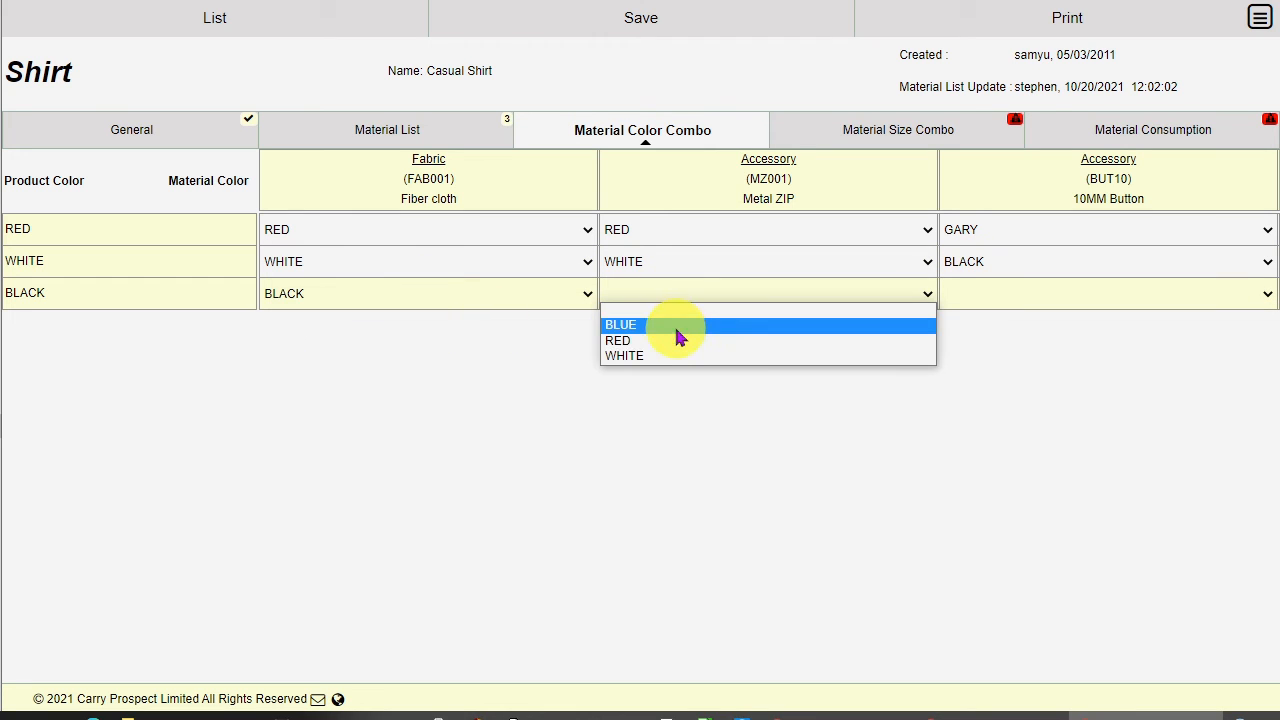
left_click(686, 356)
left_click(985, 294)
left_click(992, 324)
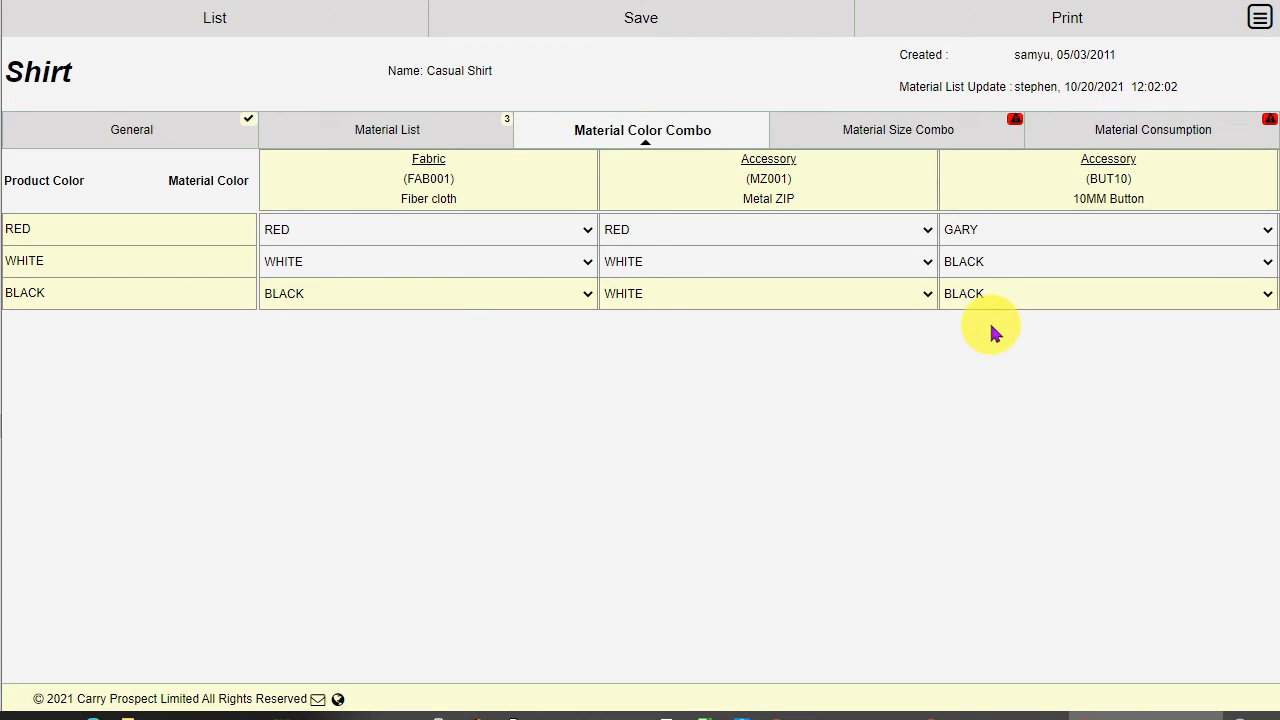
Step: On Material Size Combo, set the fabric material size to 140 for sizes S, M and L
left_click(929, 136)
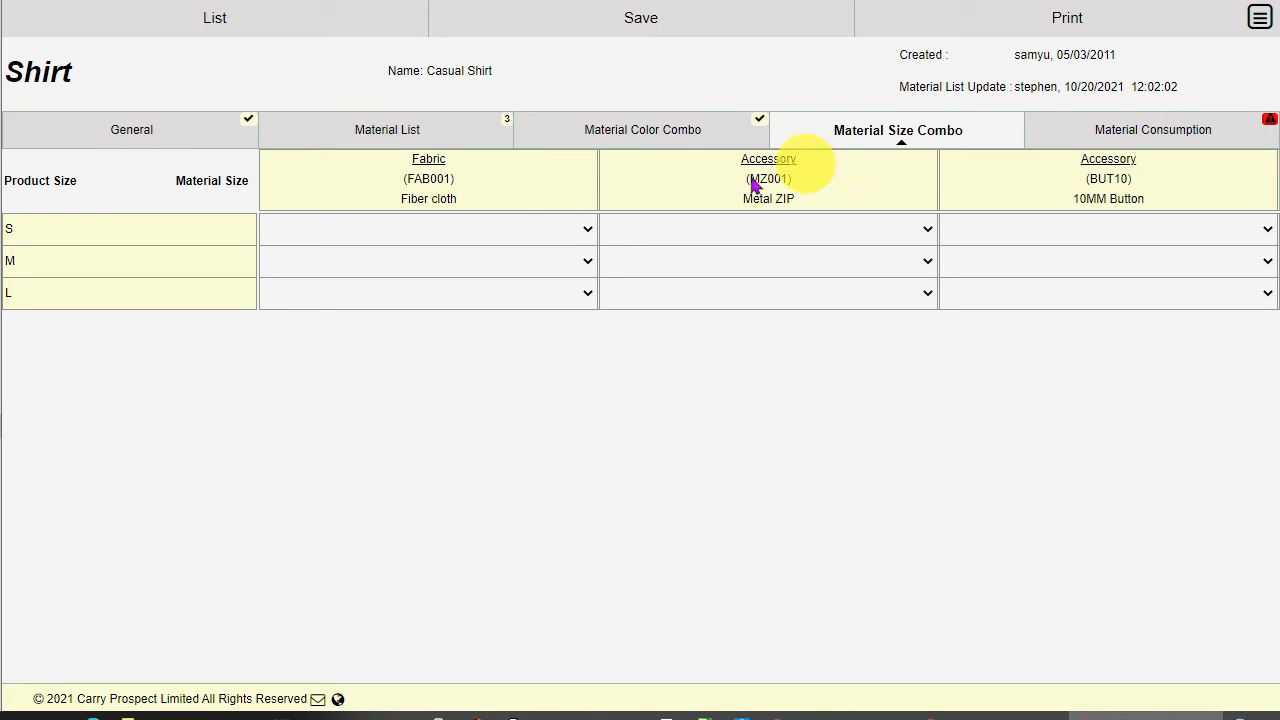
left_click(556, 232)
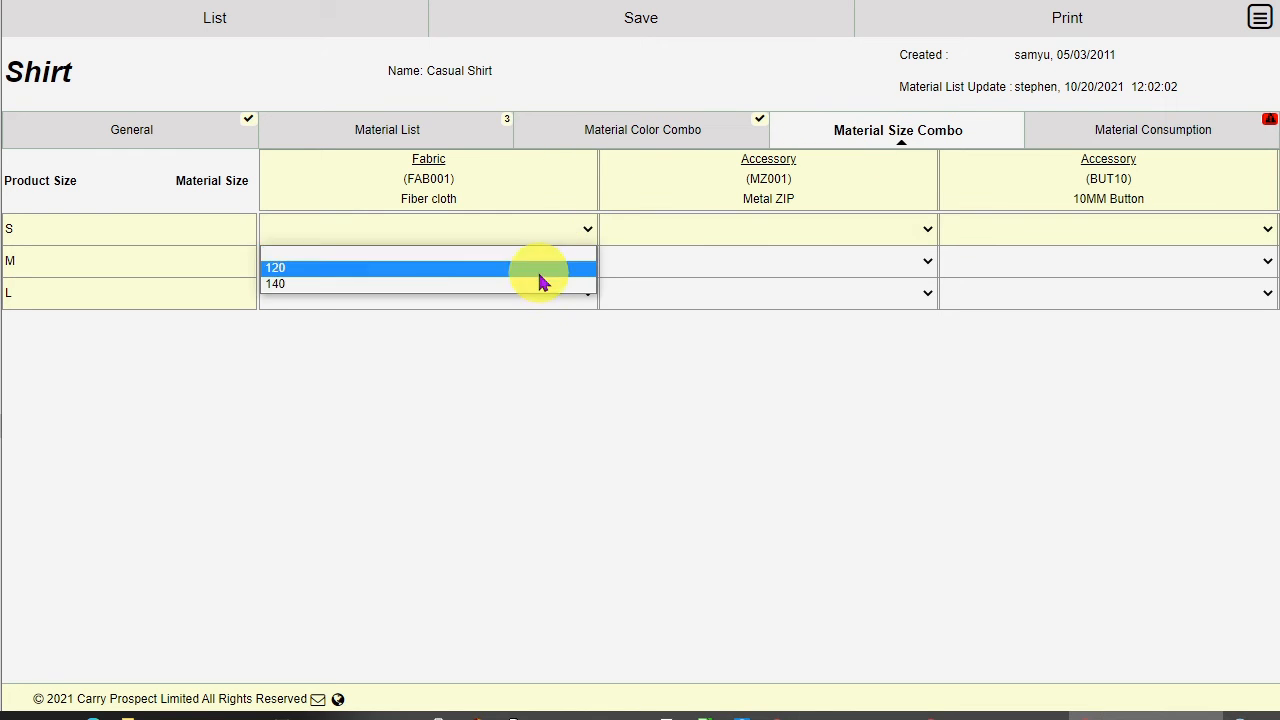
left_click(537, 282)
left_click(536, 268)
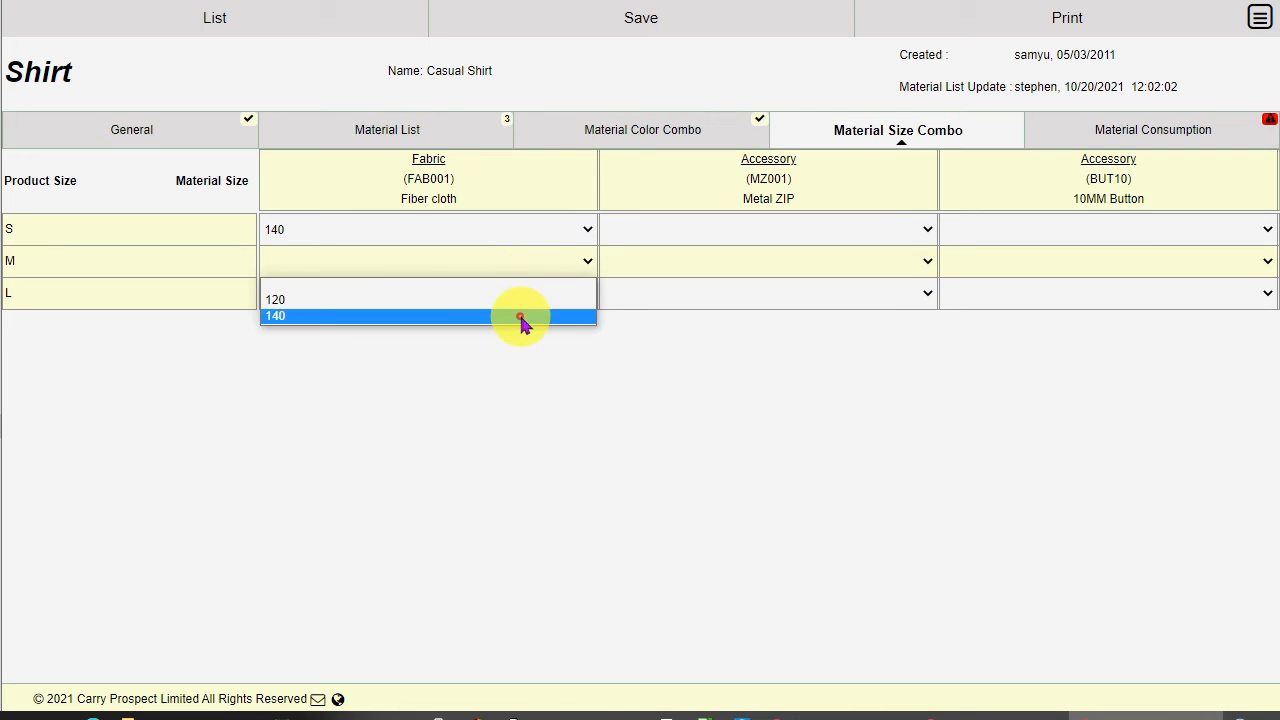
left_click(522, 317)
left_click(520, 293)
left_click(525, 347)
Step: Set the zip material size to 45 for S, 45 for M and 50 for L
left_click(735, 229)
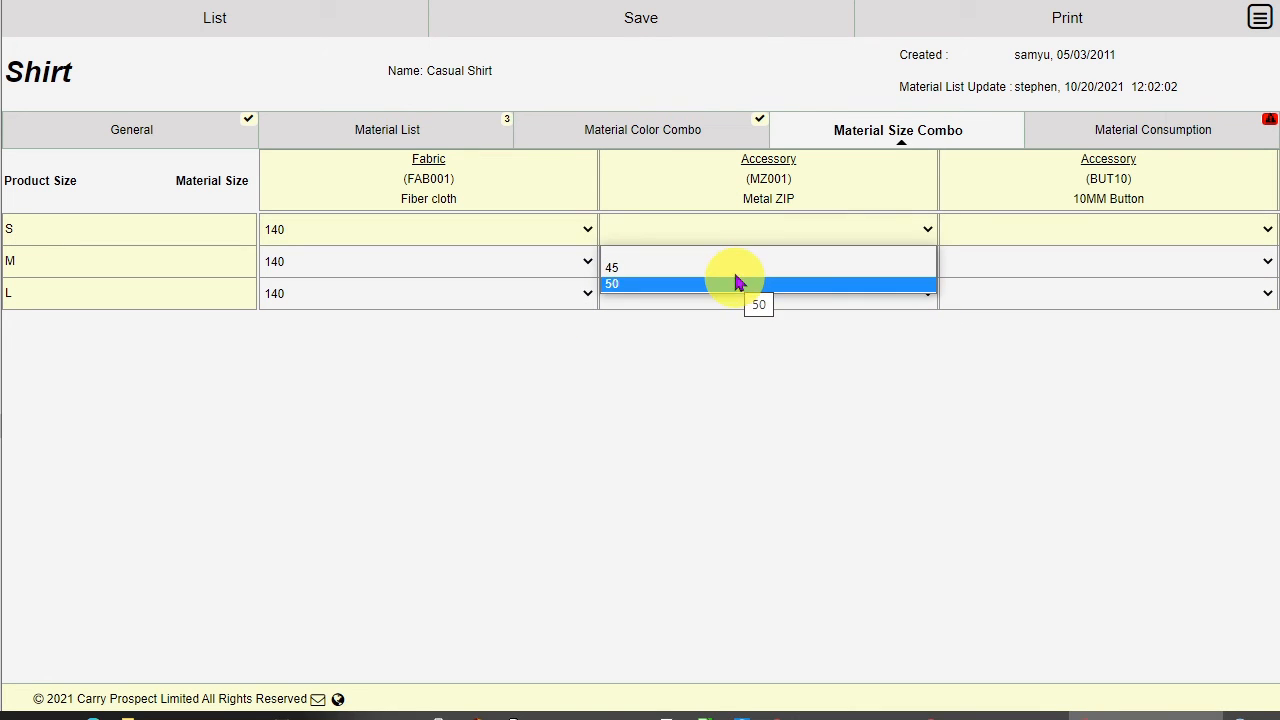
left_click(736, 268)
left_click(737, 261)
left_click(737, 298)
left_click(737, 293)
left_click(737, 347)
Step: Set the button material size to 10 for sizes S, M and L
left_click(1080, 229)
left_click(1080, 284)
left_click(1070, 261)
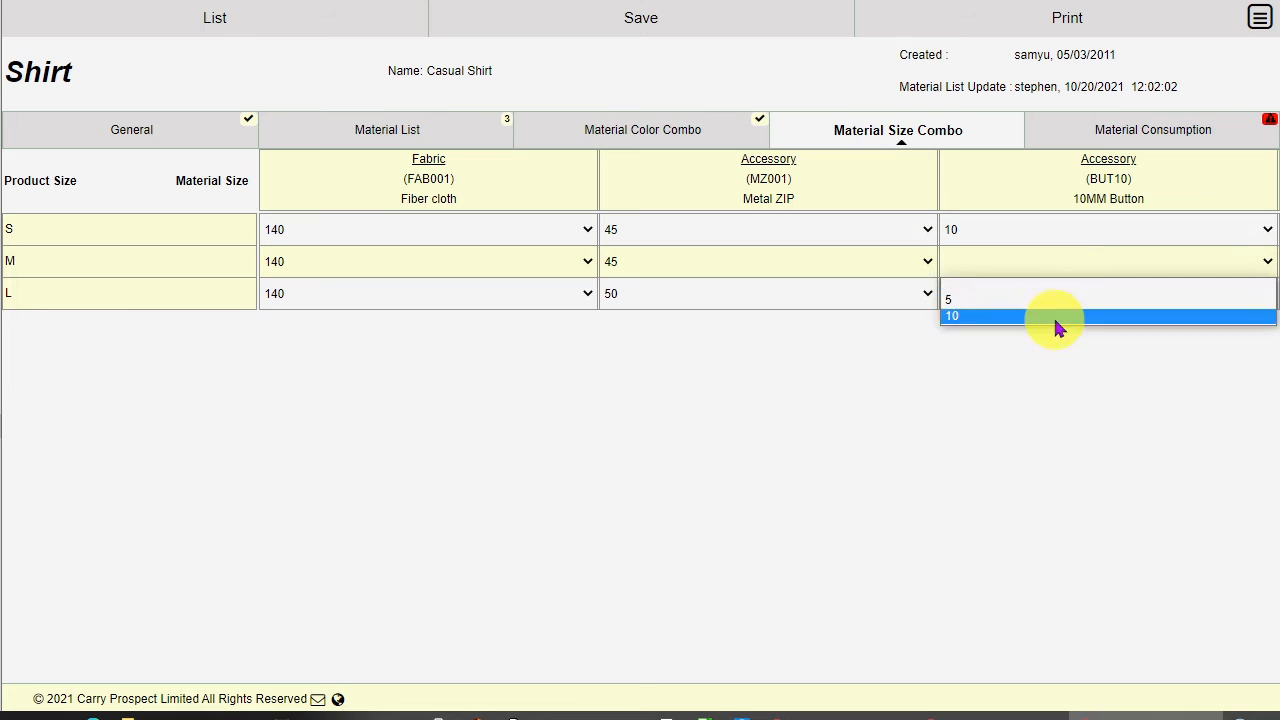
left_click(1057, 316)
left_click(1057, 293)
left_click(1060, 336)
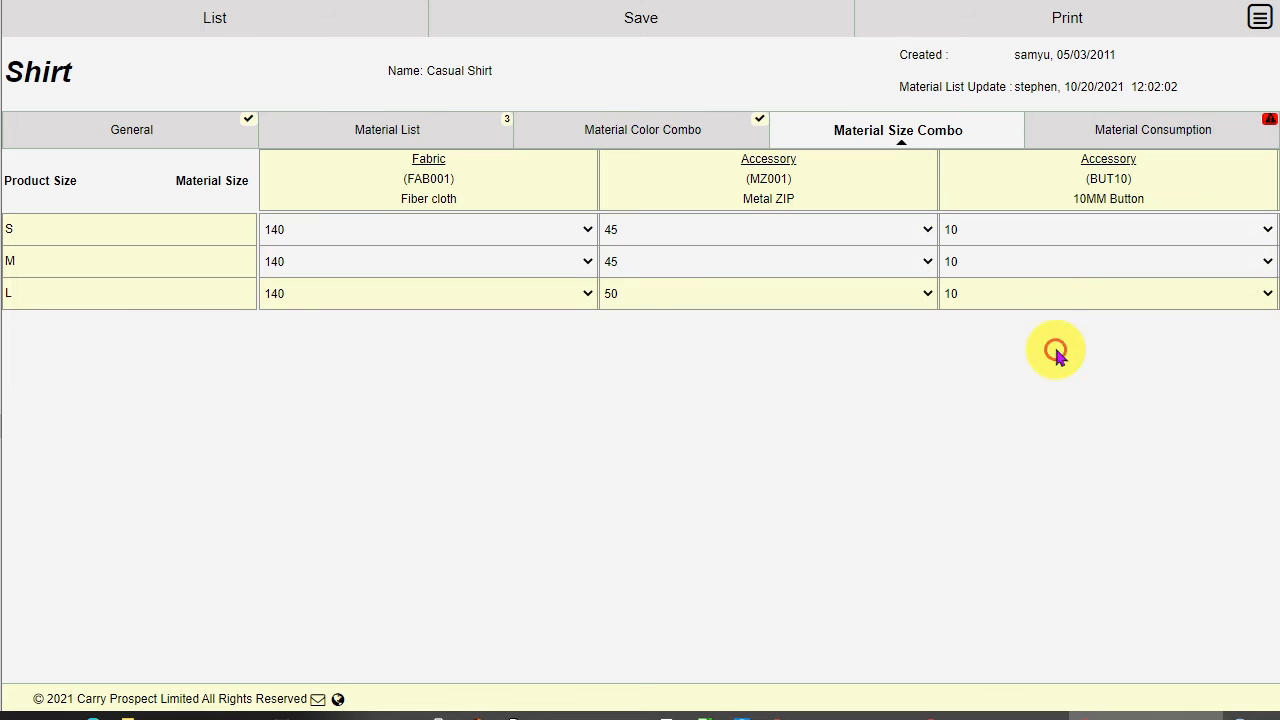
Step: On Material Consumption, enter fabric consumption 1.11 for S and 1.12 for M, then project the column's data
left_click(1157, 144)
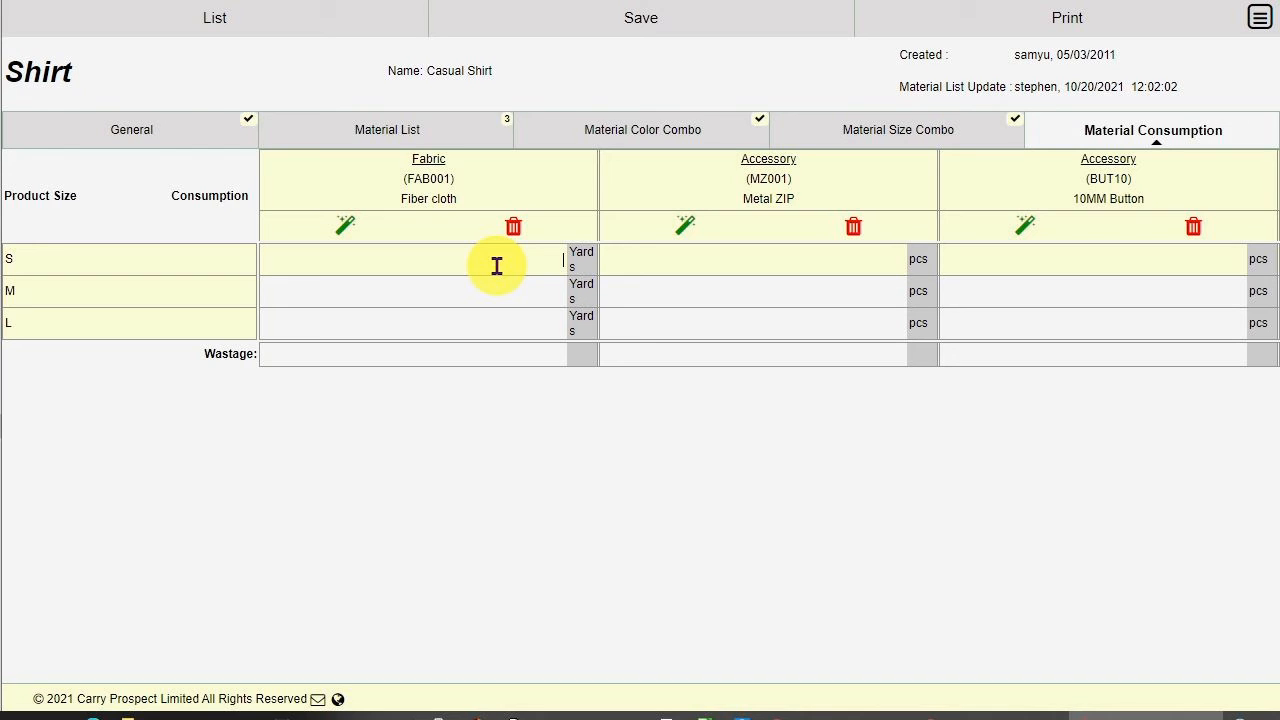
type("1.11")
left_click(493, 288)
type("1.12")
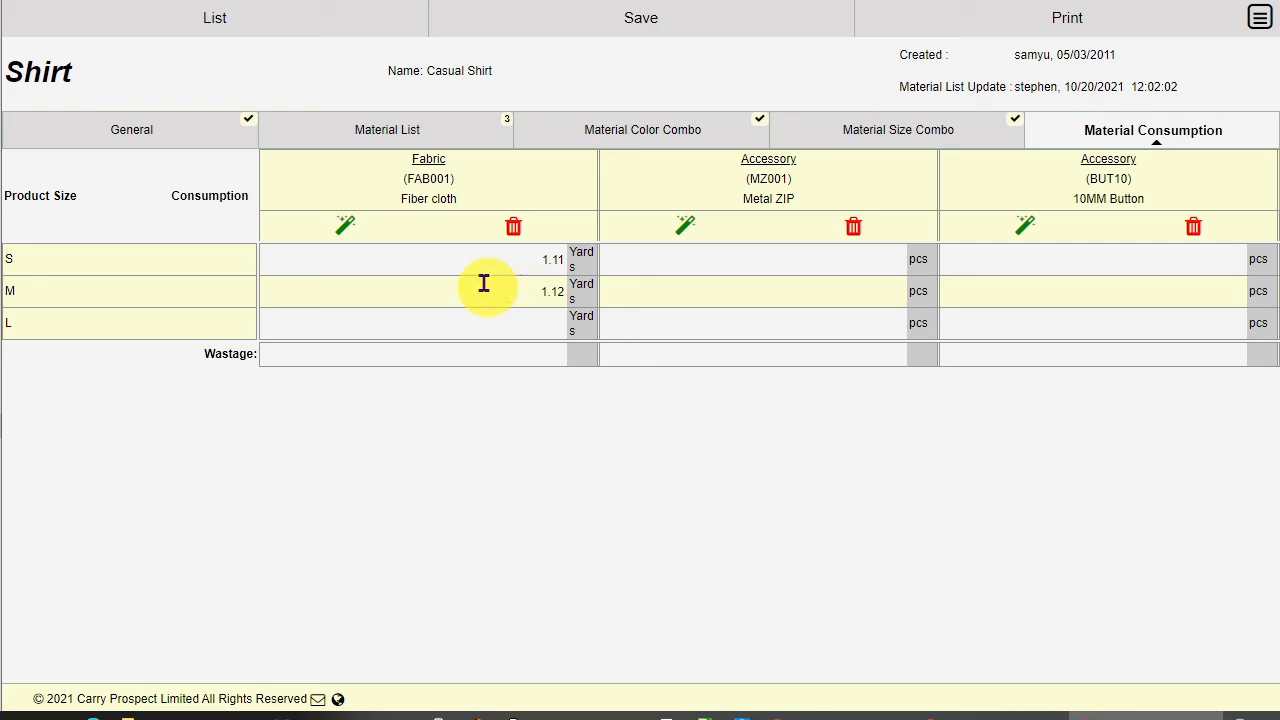
left_click(344, 226)
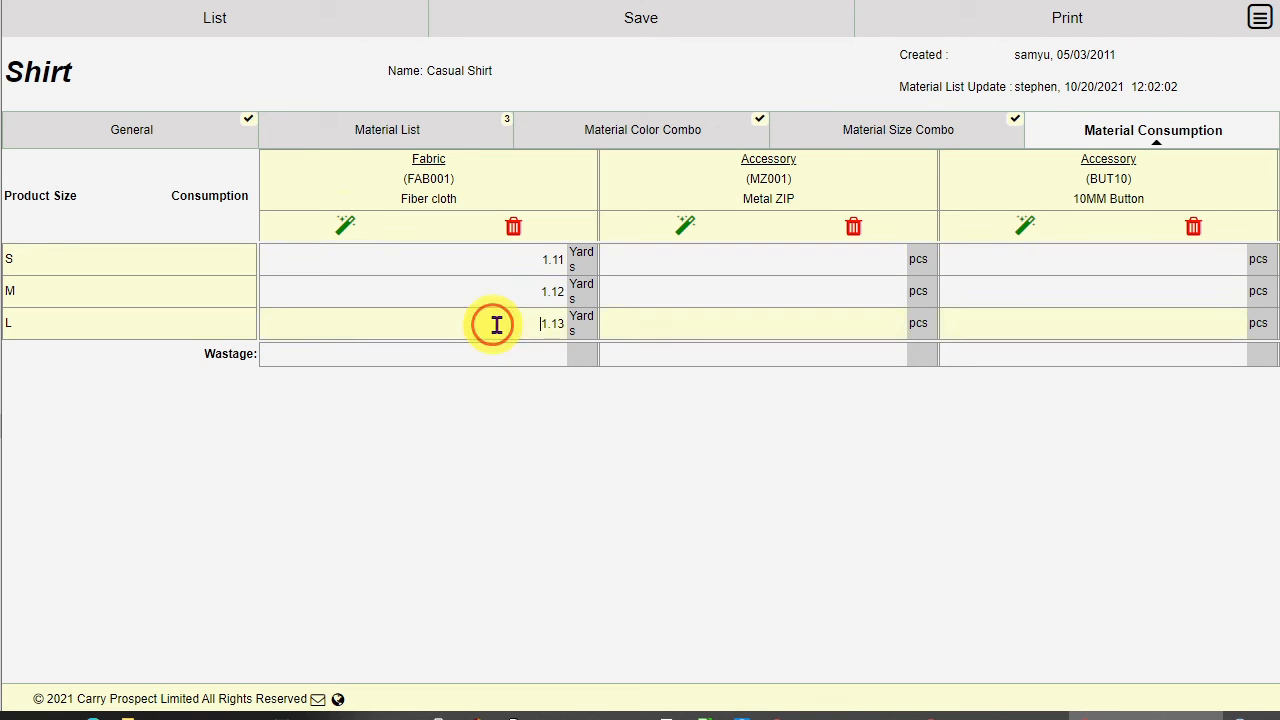
Step: Clear the fabric column's consumption values
left_click_drag(491, 323, 586, 347)
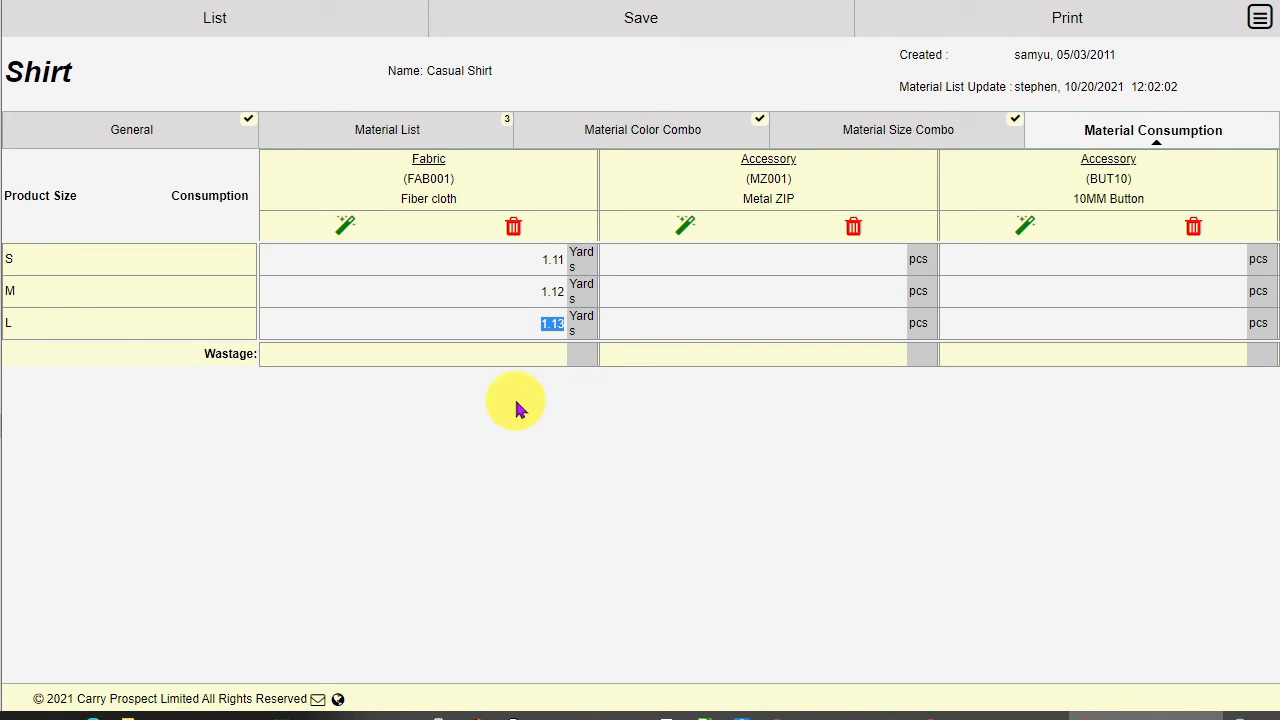
left_click(494, 323)
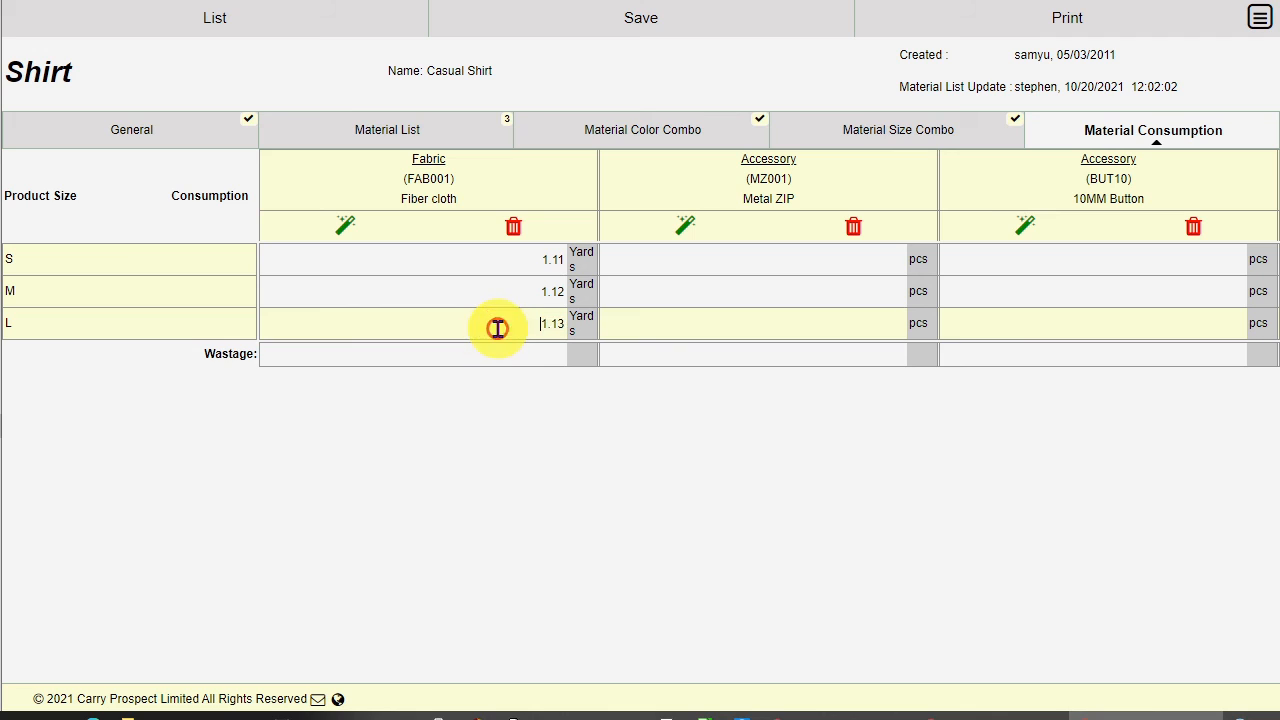
left_click(511, 234)
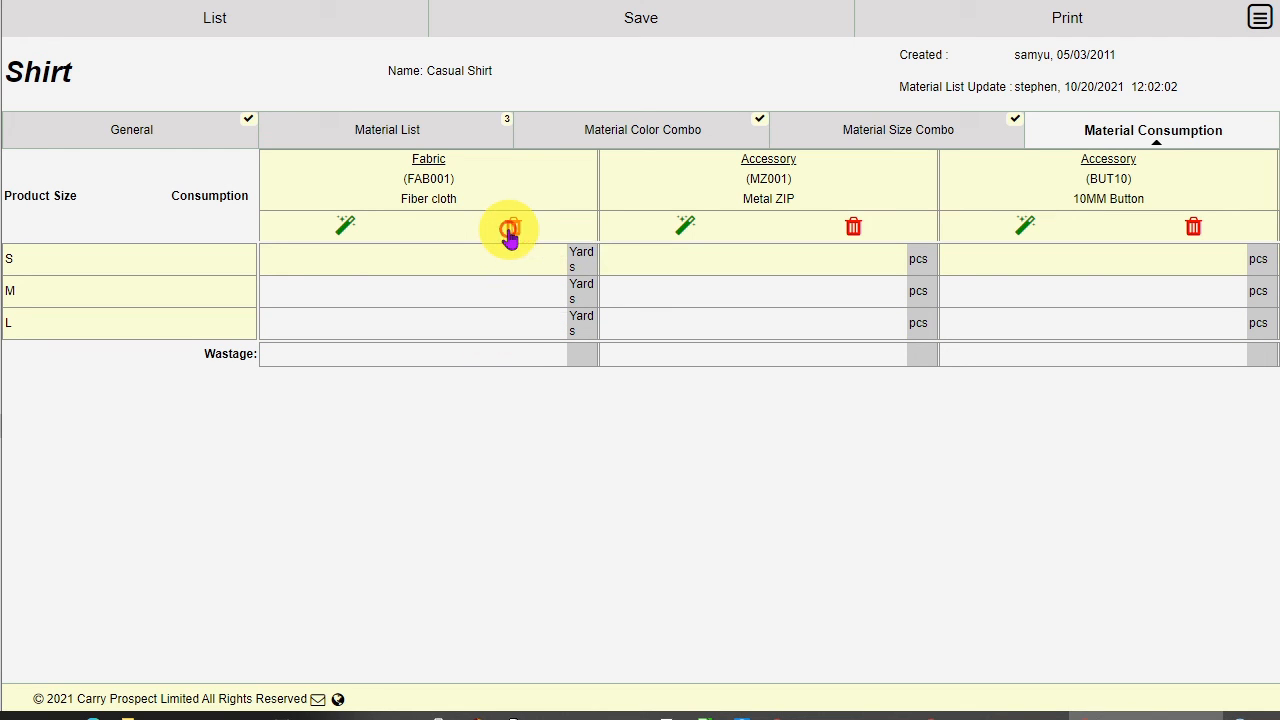
Step: Re-enter fabric consumption 1.11 for S and 1.12 for M and project the column's data to L
left_click(511, 258)
type("1.11")
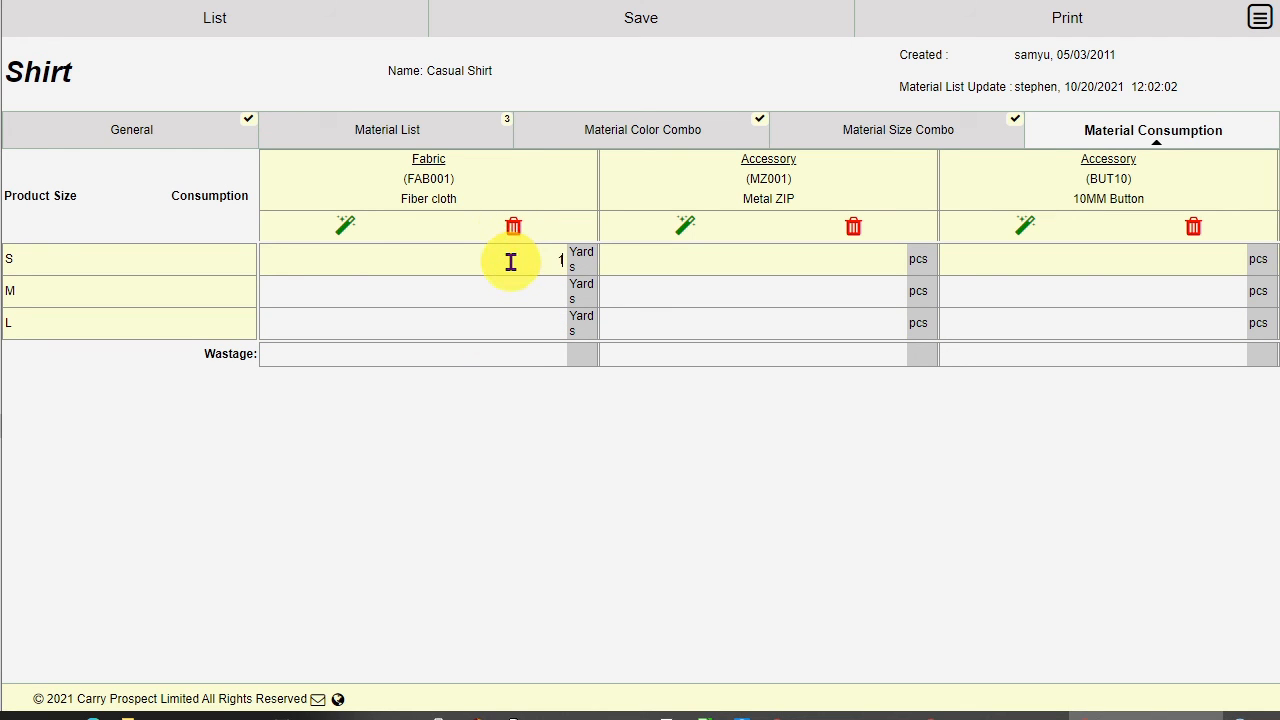
key("Tab")
left_click(471, 289)
type("1.12")
left_click(349, 232)
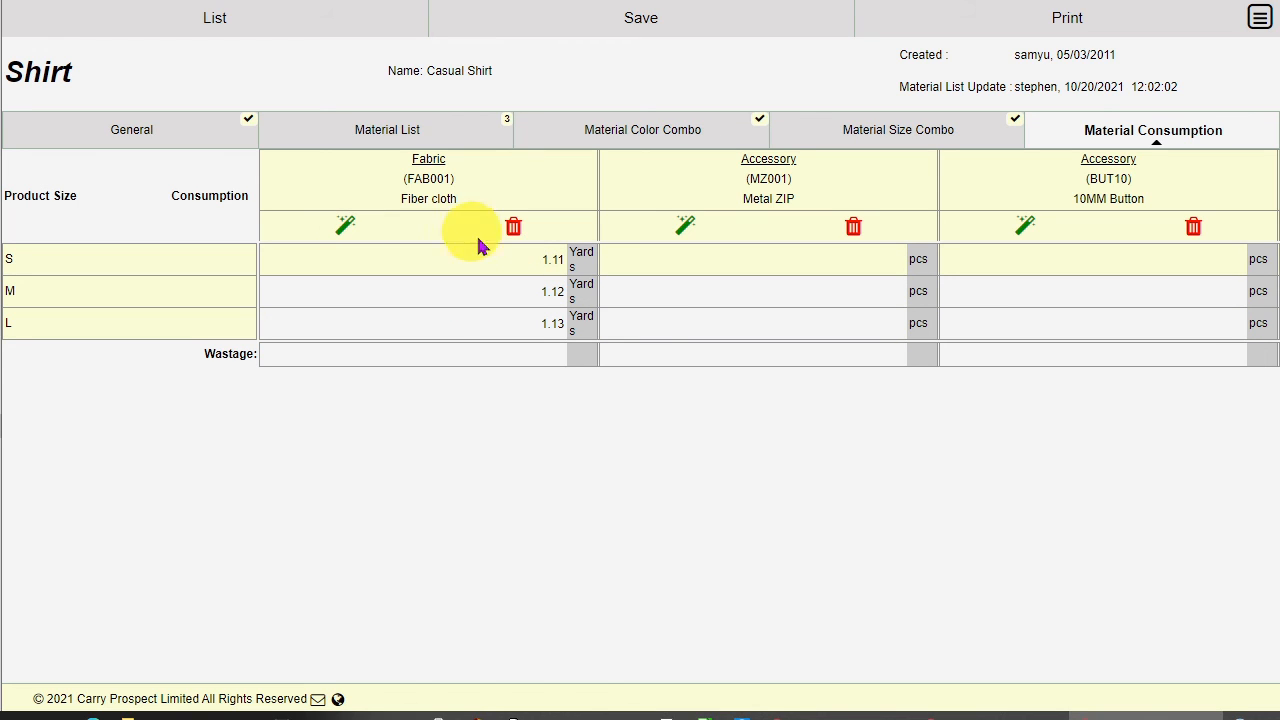
Step: Set the fabric wastage to 10%
left_click(516, 353)
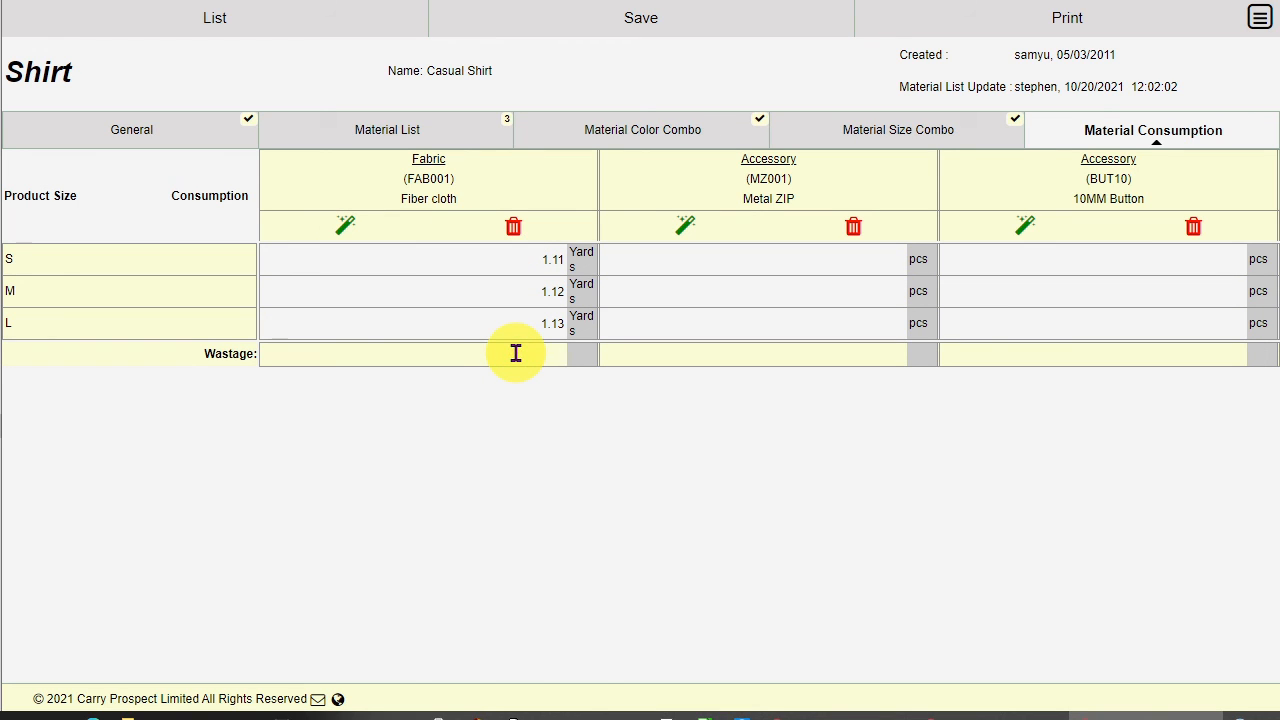
type("10%")
Step: Enter zip consumption 1 for S and M and project the column's data to L
left_click(784, 262)
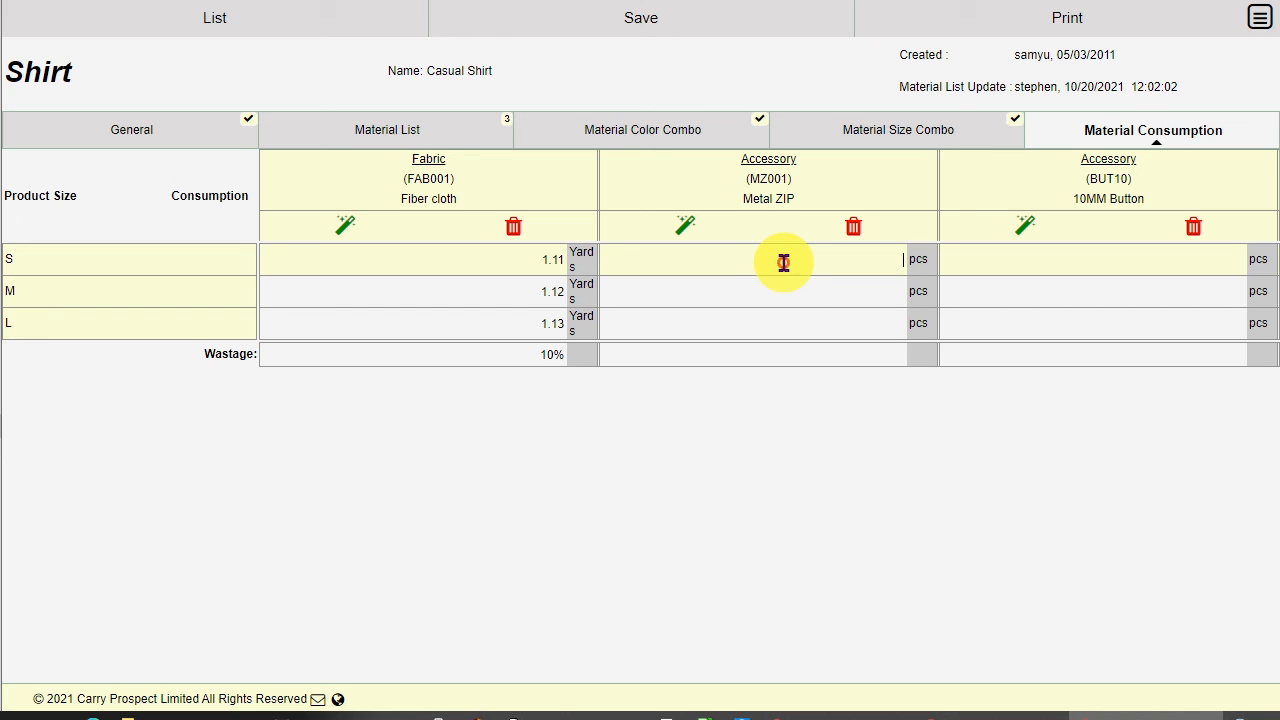
type("1")
left_click(794, 293)
left_click(686, 226)
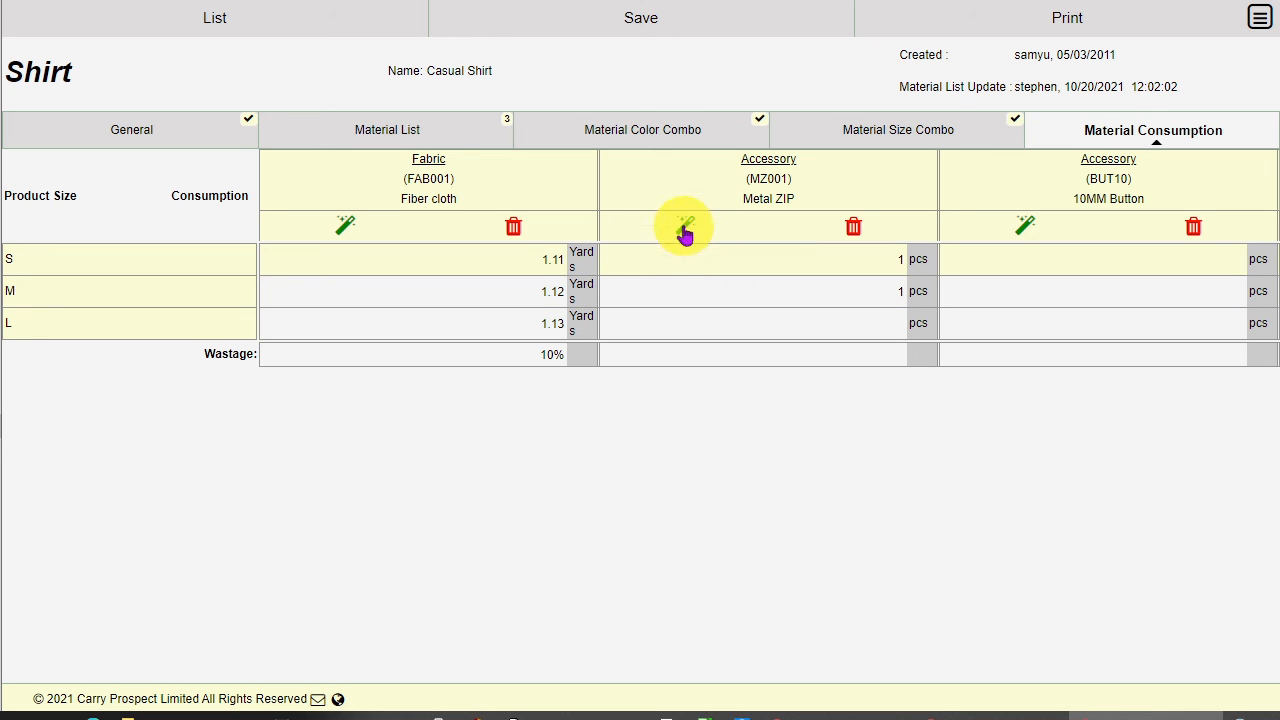
Step: Enter button consumption 5 for S and 6 for M and project the column's data to L
left_click(1072, 258)
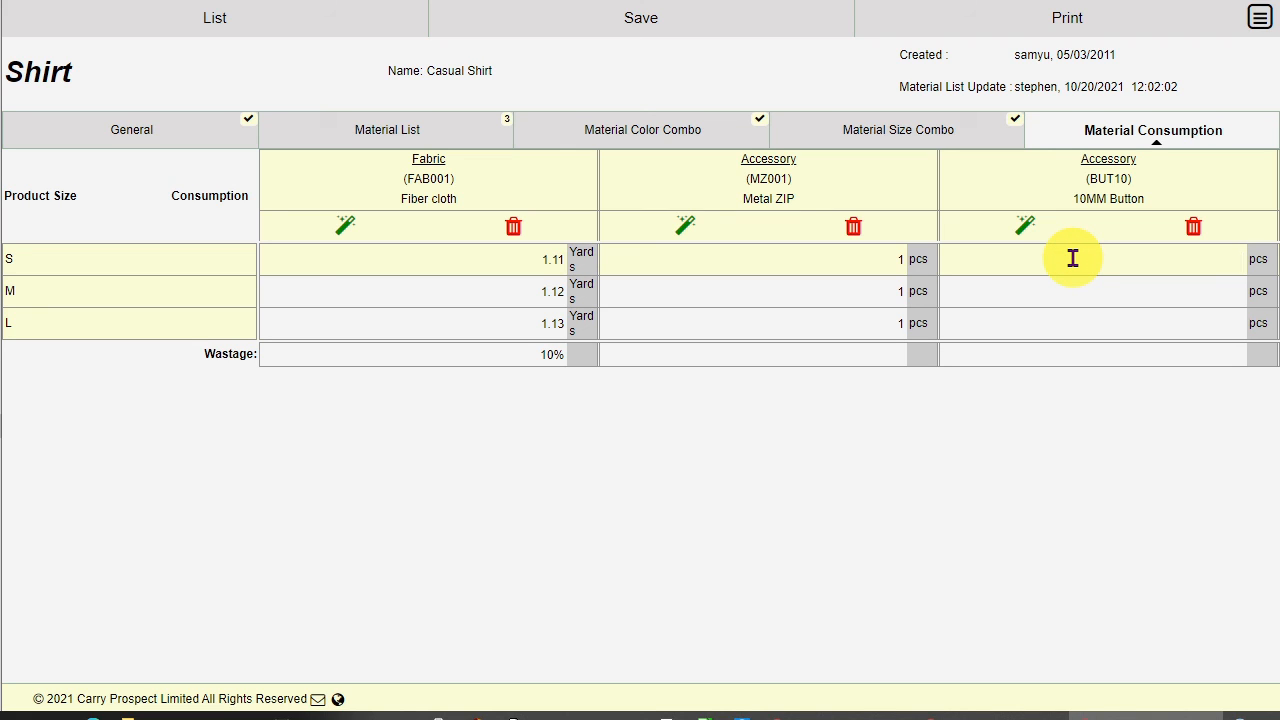
type("5")
left_click(1048, 289)
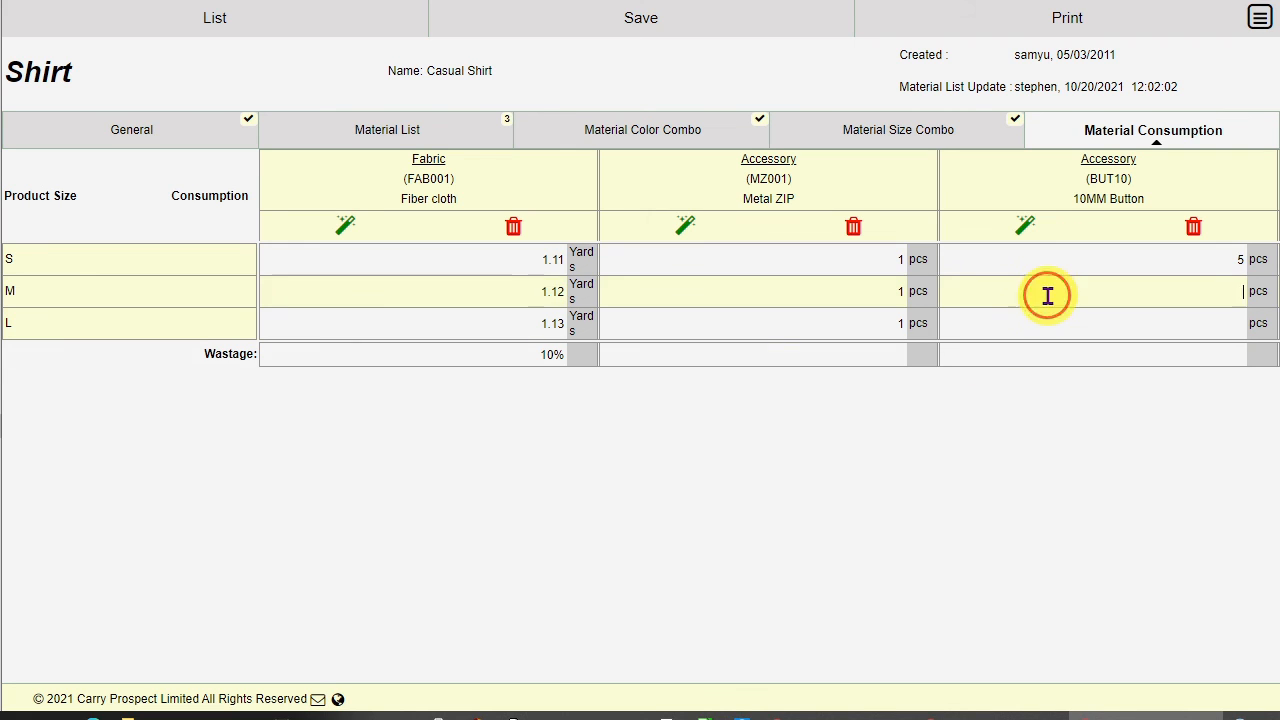
type("6")
left_click(1024, 226)
Step: Set the button wastage to 5 and save the material list
left_click(1063, 352)
type("5")
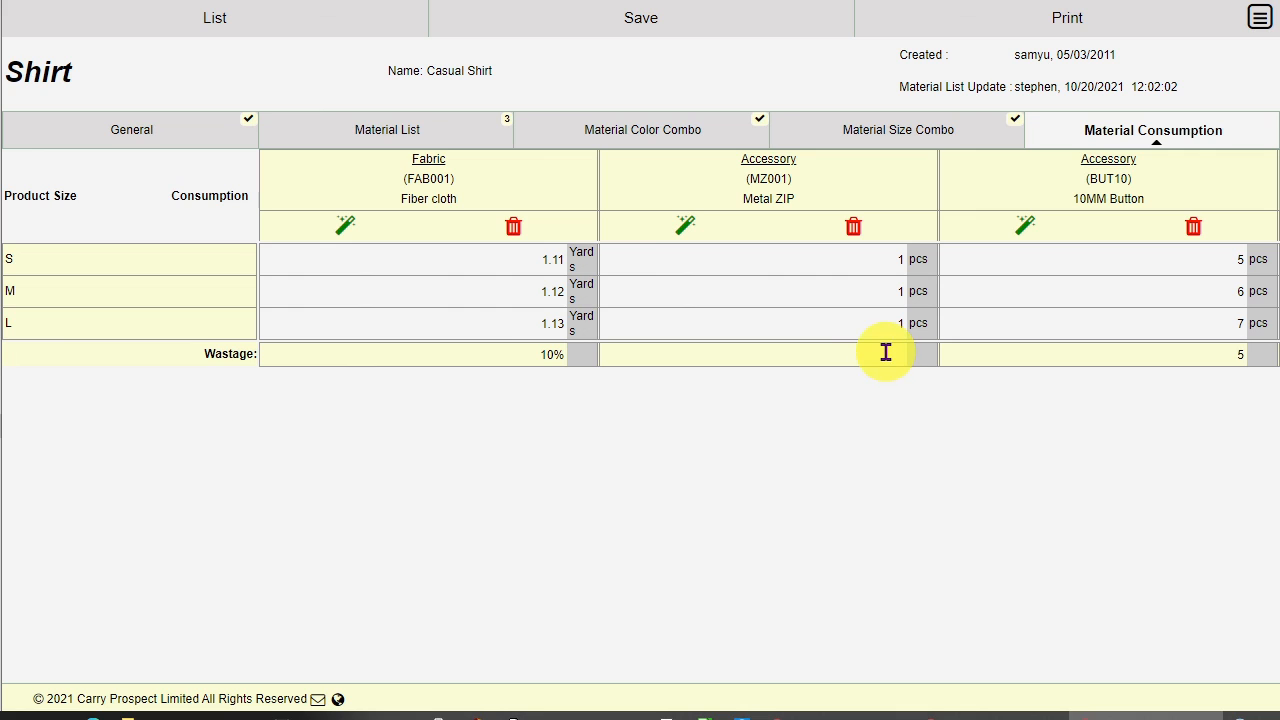
left_click(716, 30)
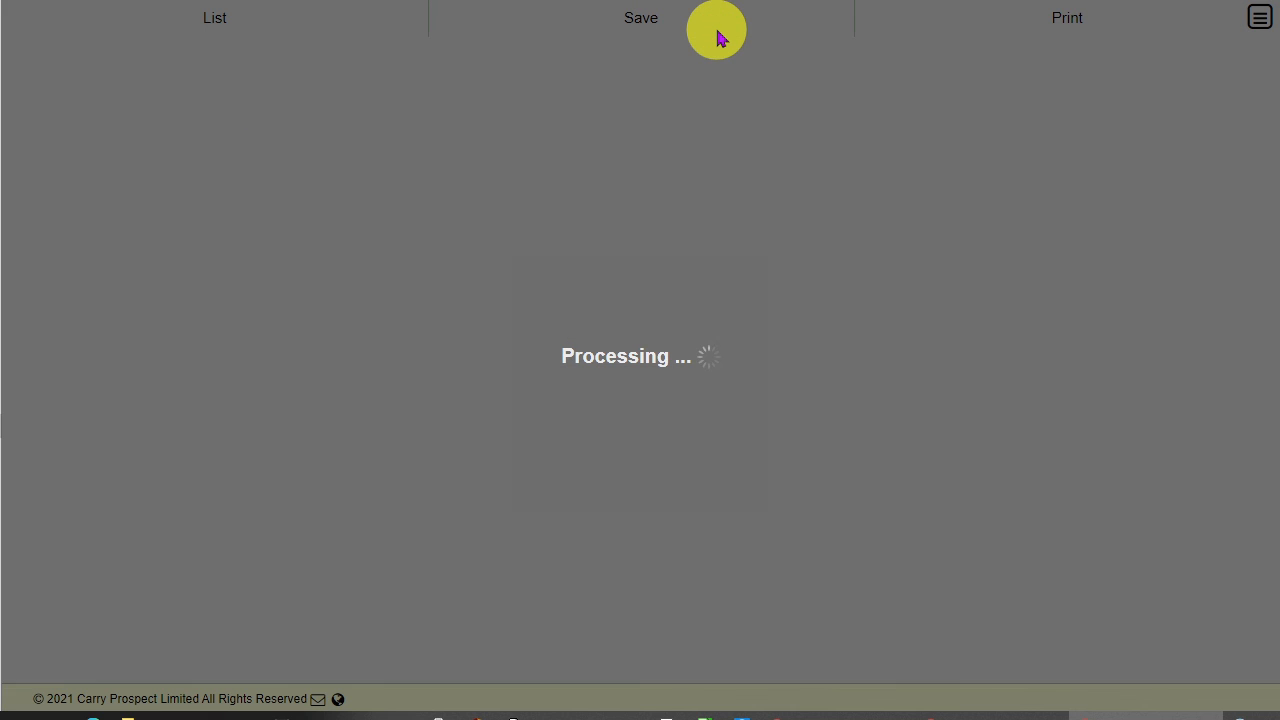